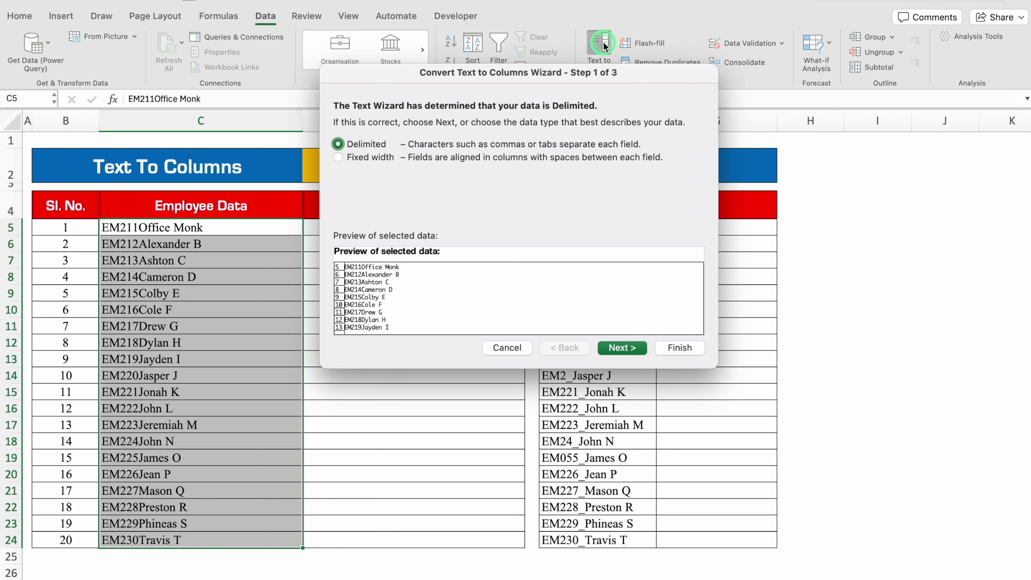
# Split the Employee Data in C5:C24 by Fixed width with a break after the five-character employee code, replacing the existing data
pyautogui.click(364, 151)
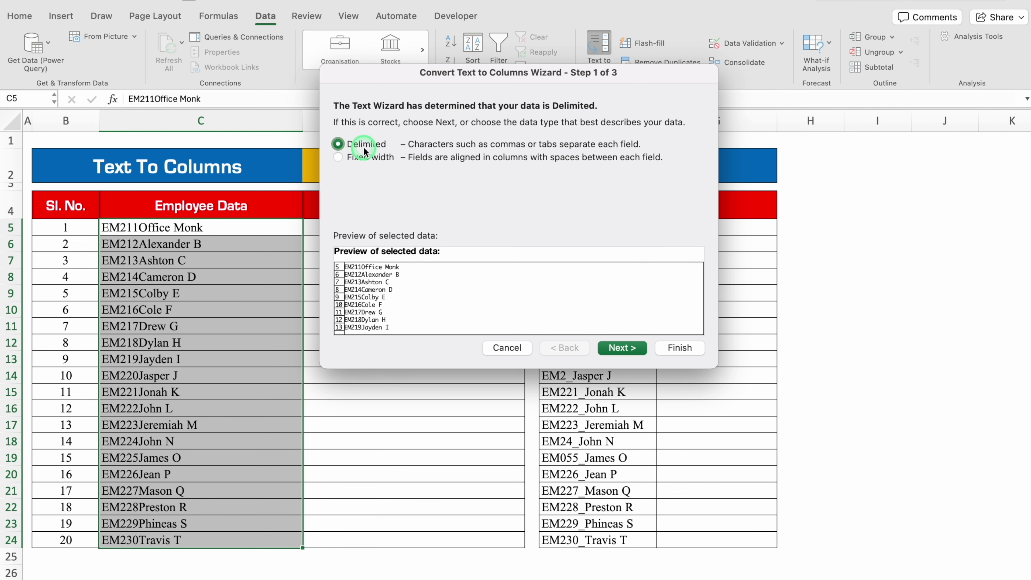
pyautogui.click(339, 158)
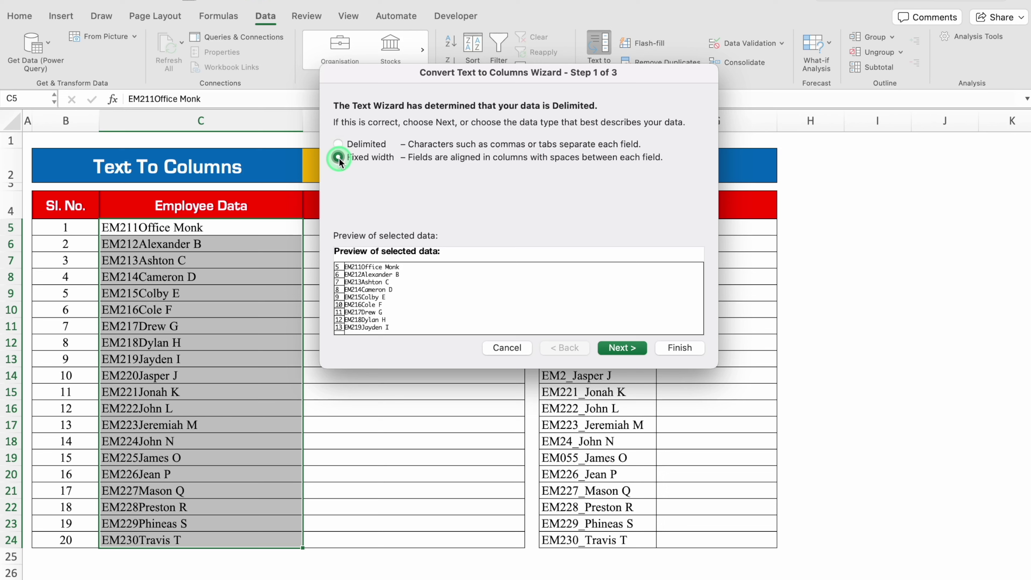
pyautogui.click(621, 347)
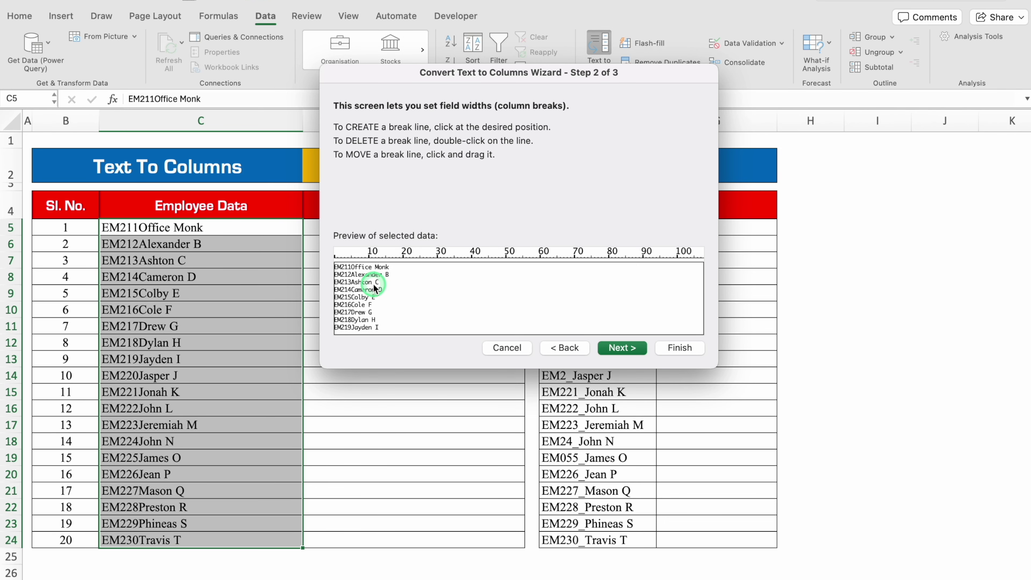
pyautogui.click(353, 261)
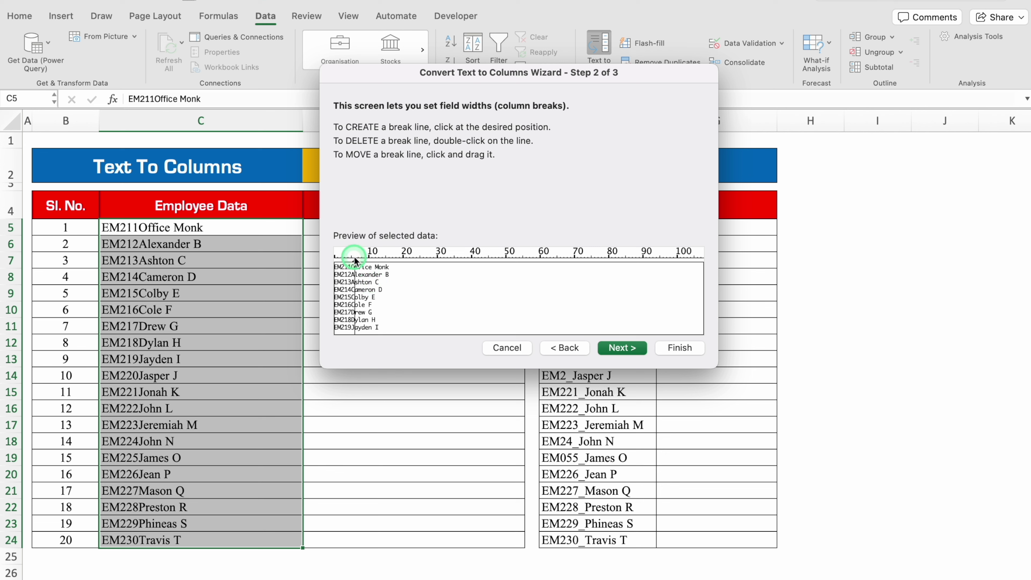
pyautogui.click(622, 348)
pyautogui.click(679, 347)
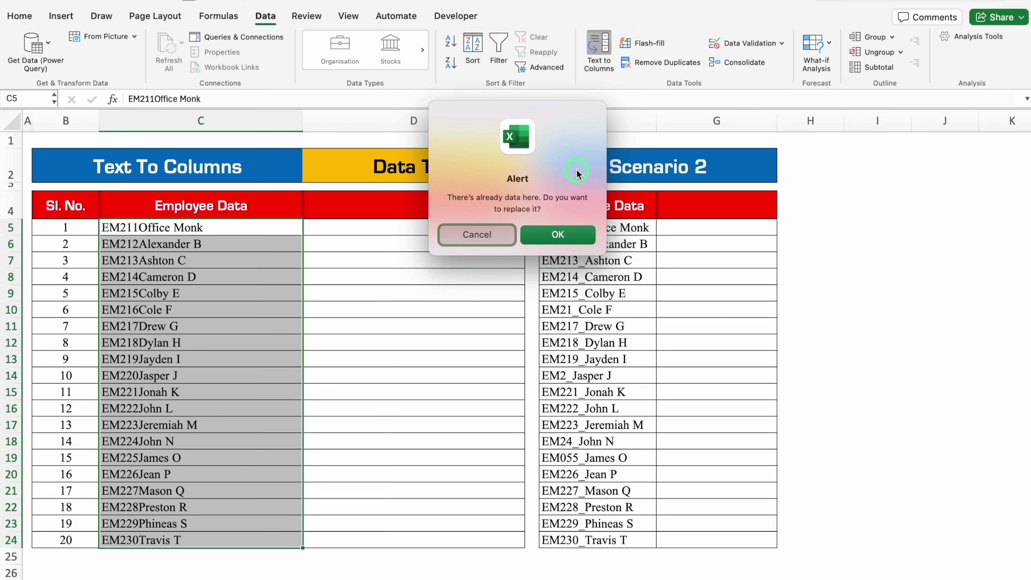
pyautogui.click(554, 234)
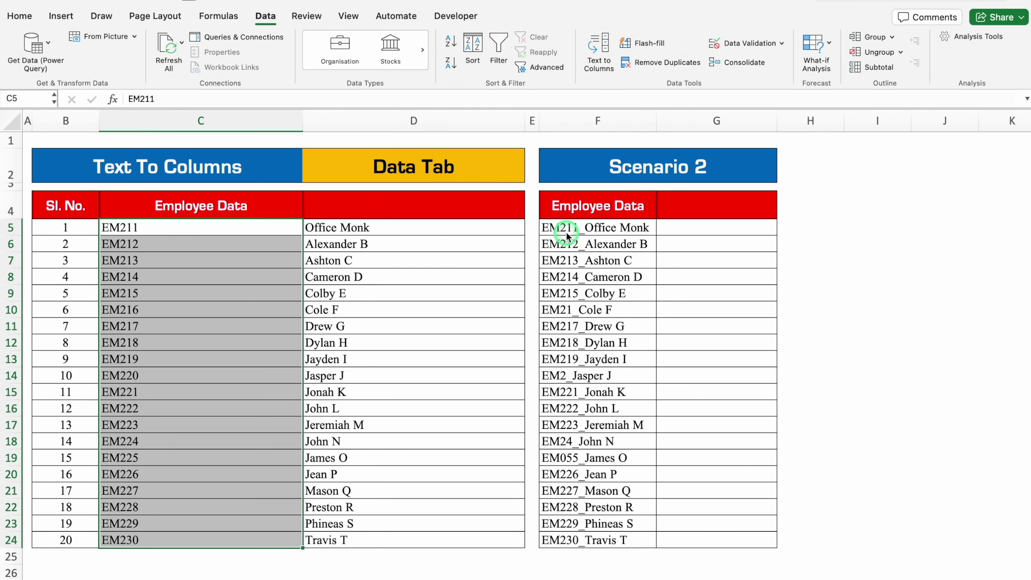
pyautogui.click(257, 224)
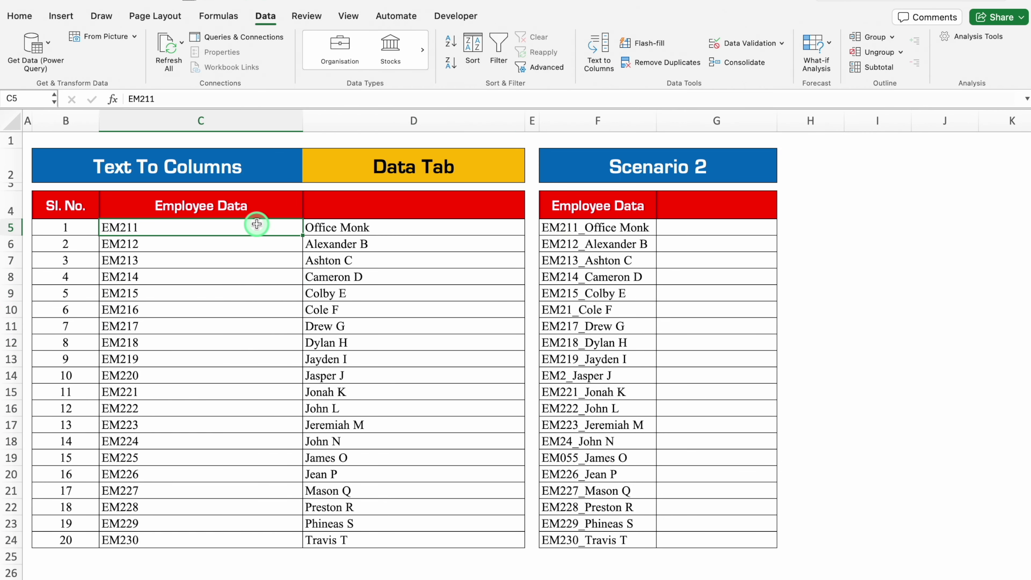
pyautogui.click(343, 227)
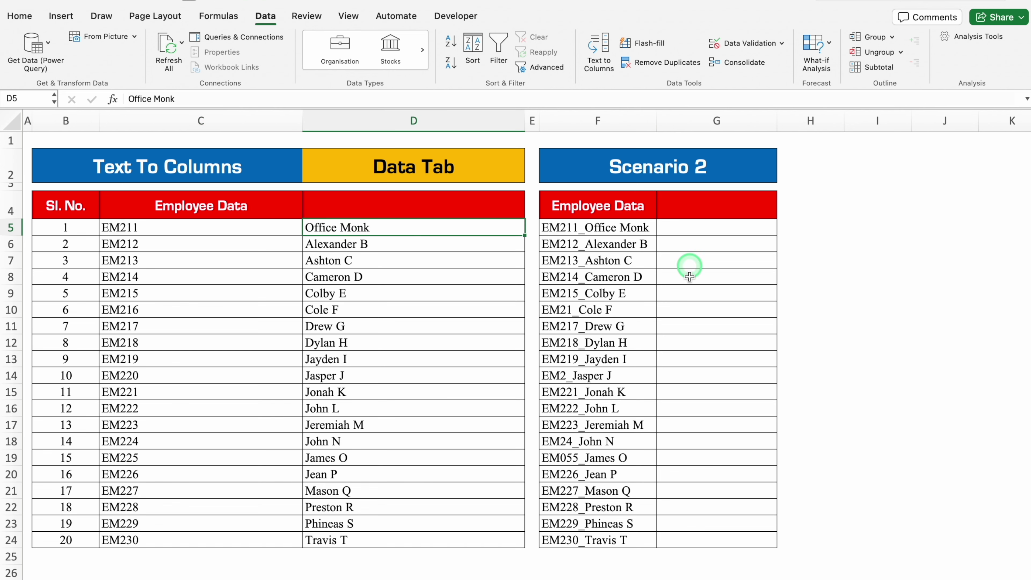
# Set up Text to Columns for the Scenario 2 data in F5:F24 as Delimited, with an underscore as the Other delimiter
pyautogui.click(630, 229)
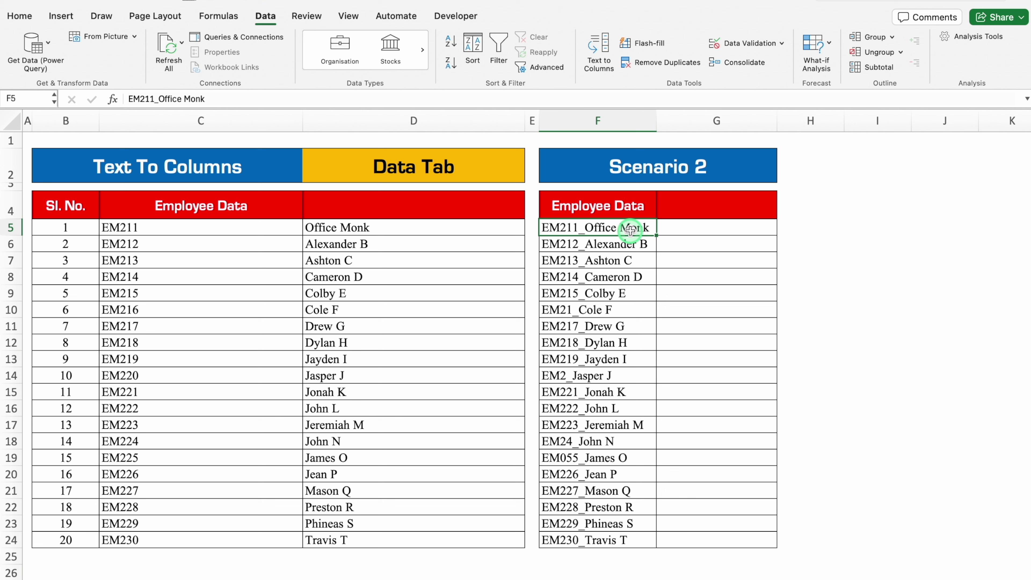
pyautogui.hotkey('ctrl', 'shift', 'Down')
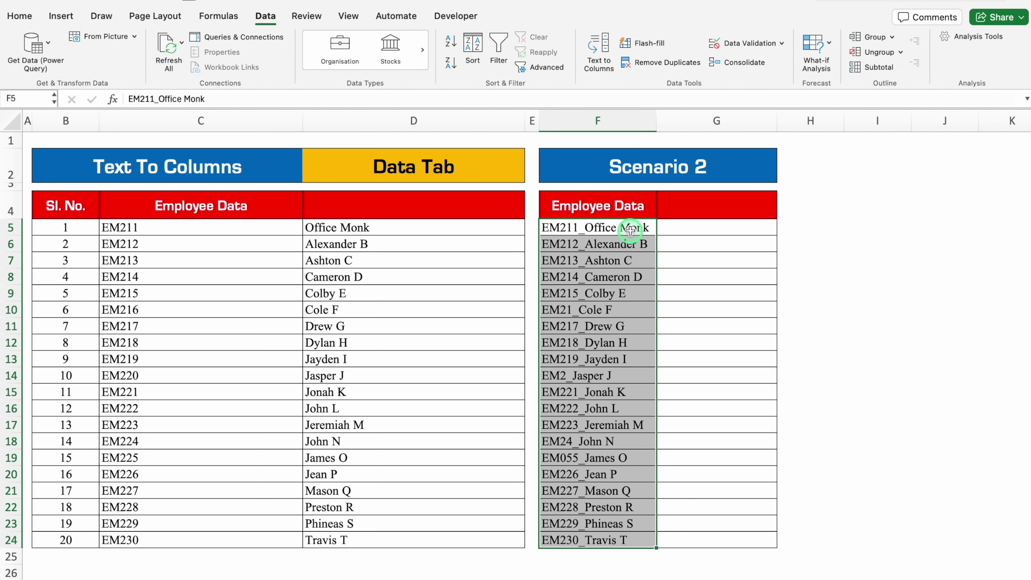
pyautogui.click(600, 43)
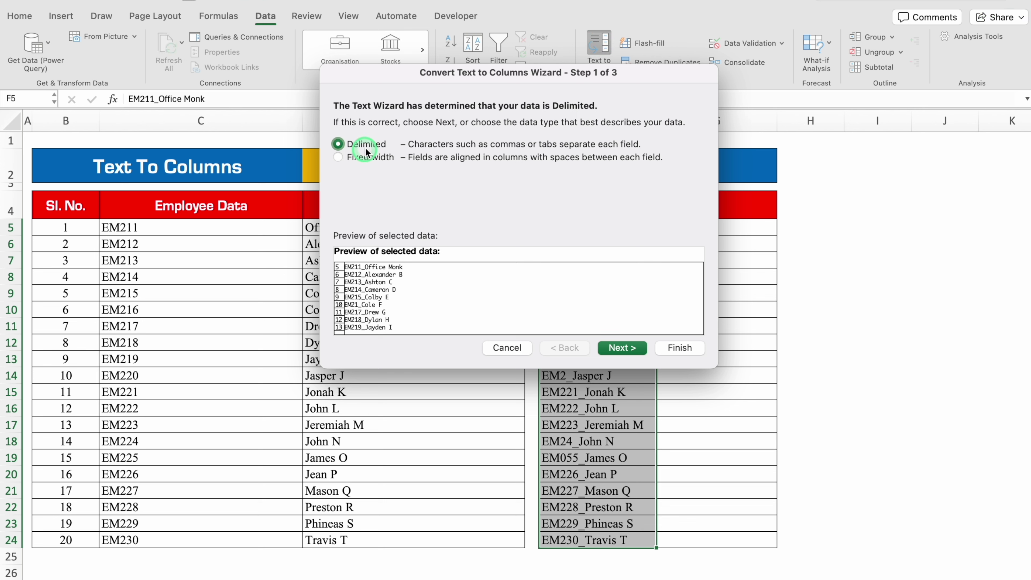
pyautogui.click(623, 349)
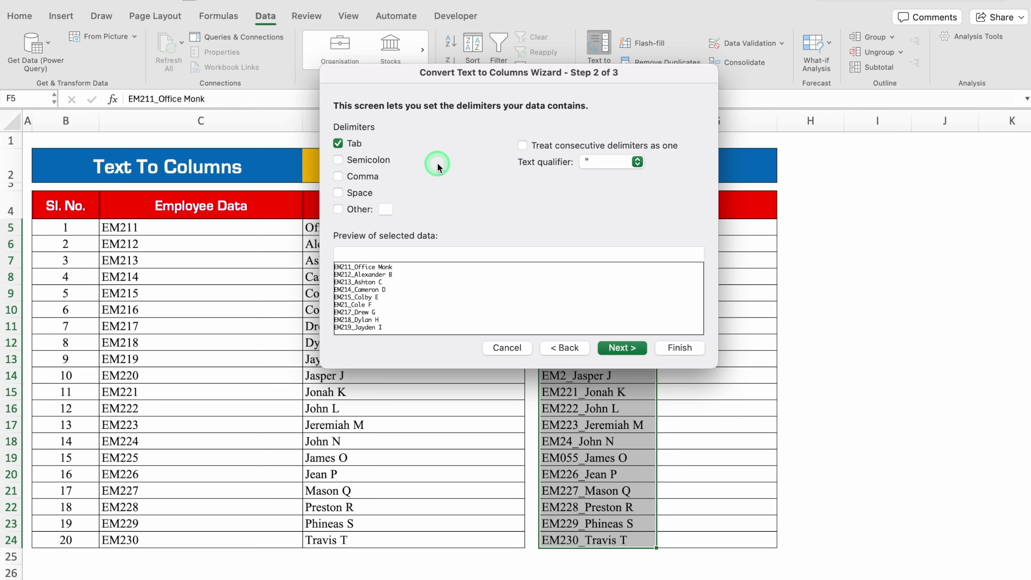
pyautogui.click(338, 209)
pyautogui.click(386, 209)
pyautogui.click(450, 326)
pyautogui.moveTo(638, 74); pyautogui.dragTo(437, 101)
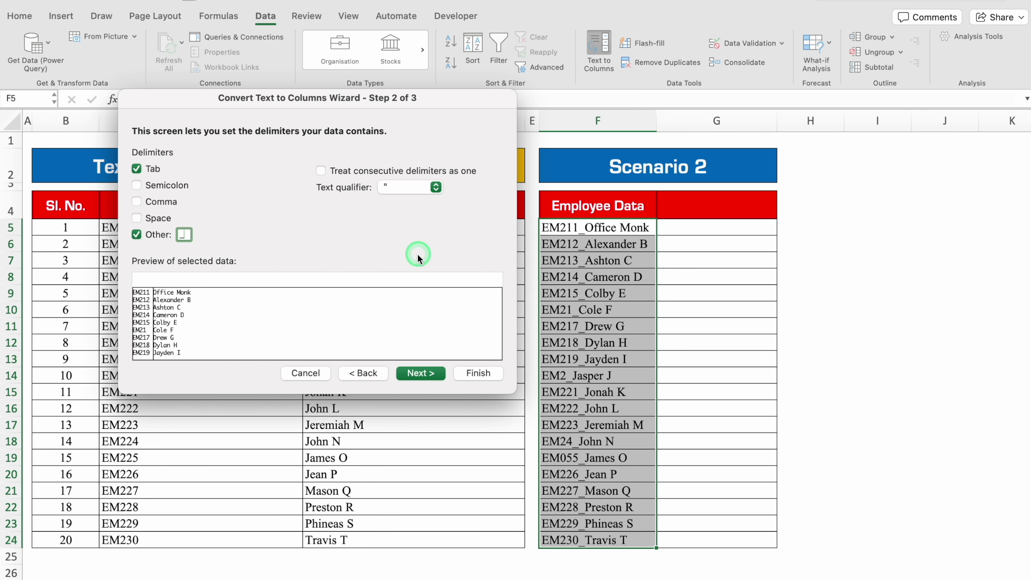
# Finish splitting the Scenario 2 data in General format with destination $F$5, replacing the existing data
pyautogui.click(424, 374)
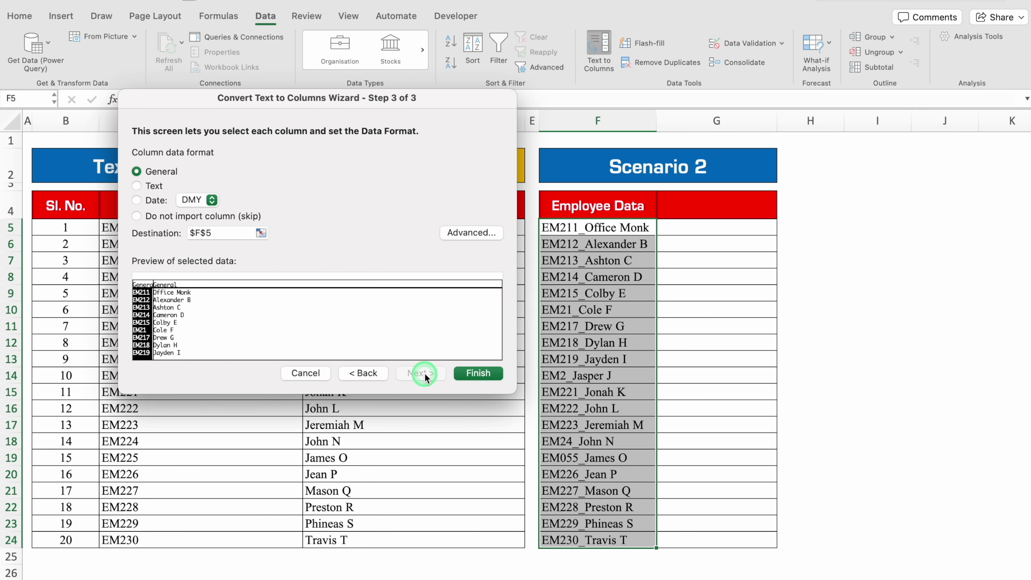
pyautogui.click(478, 373)
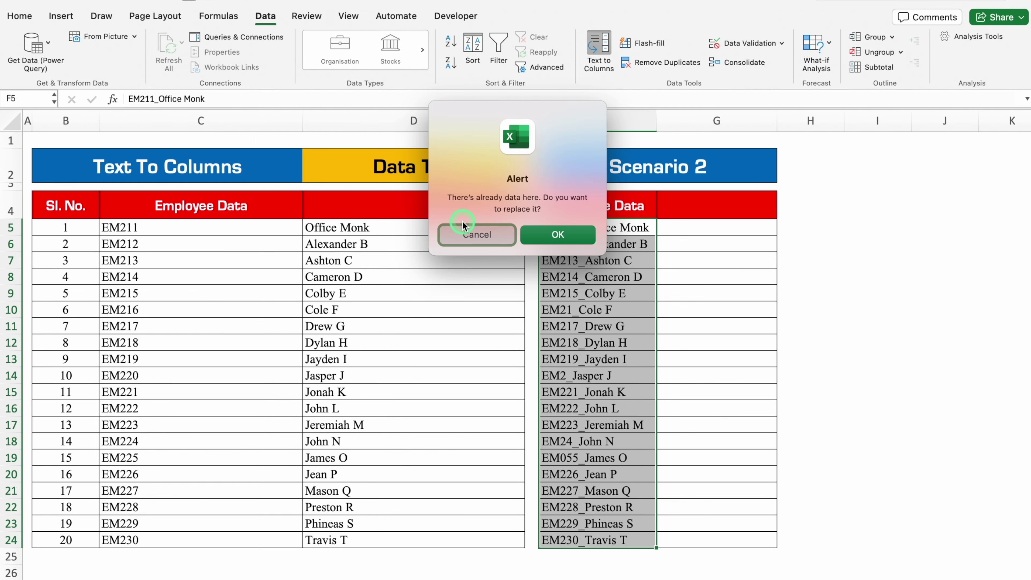
pyautogui.click(554, 235)
pyautogui.click(601, 227)
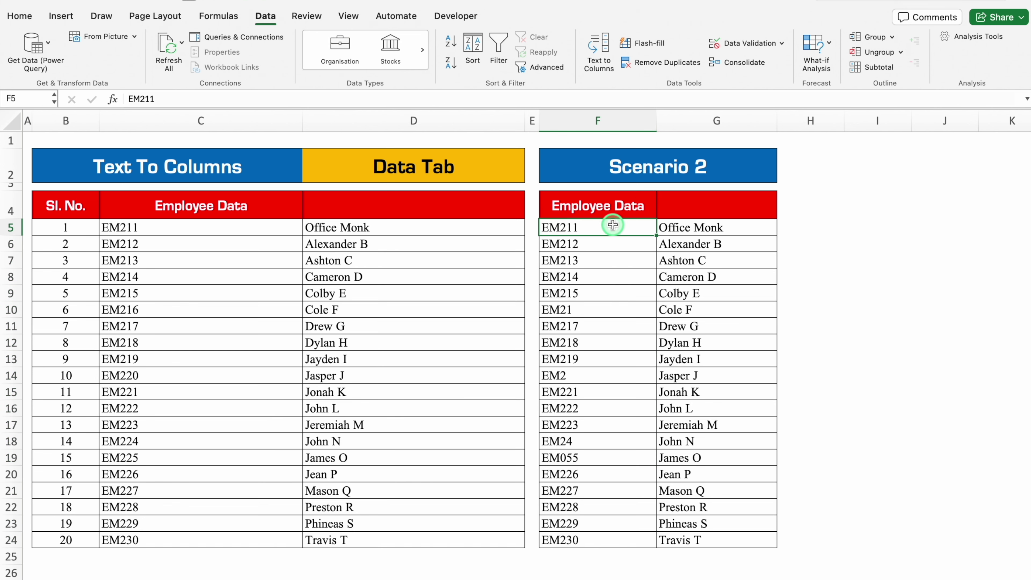
pyautogui.click(682, 227)
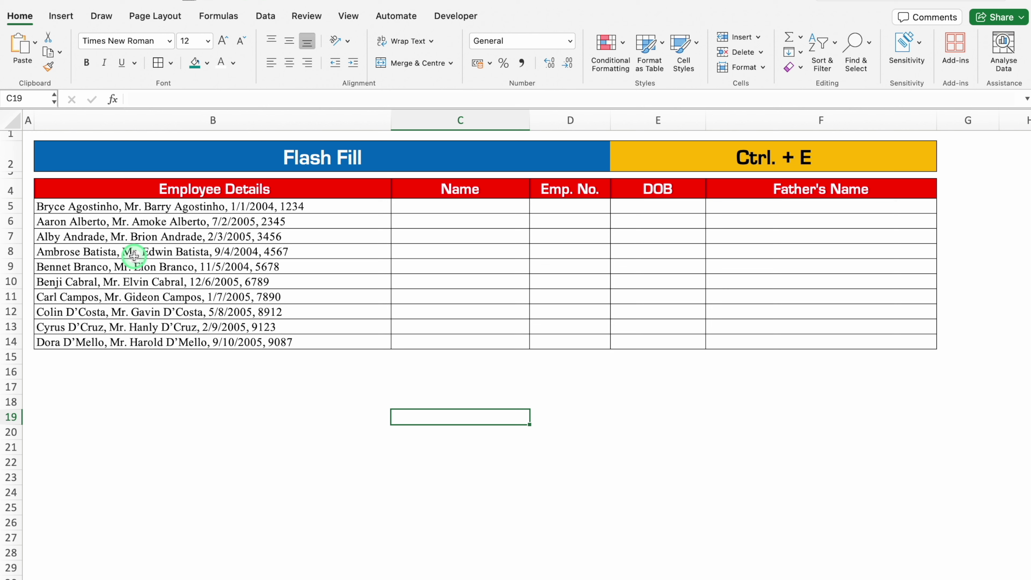
pyautogui.click(422, 206)
pyautogui.click(552, 206)
pyautogui.click(640, 206)
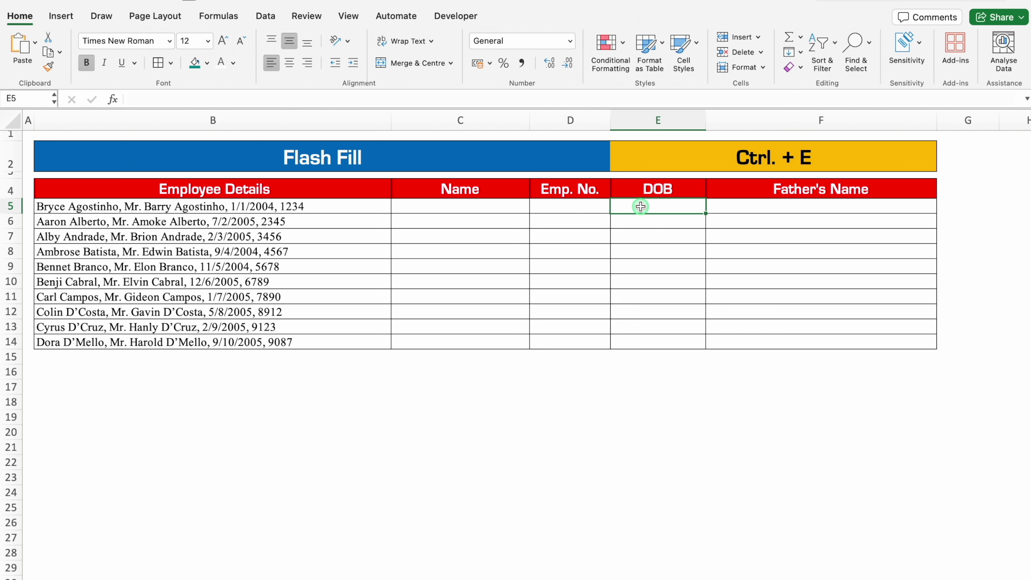
pyautogui.click(437, 205)
# Copy the employee's name from the details in B5 into the Name cell C5
pyautogui.click(88, 207)
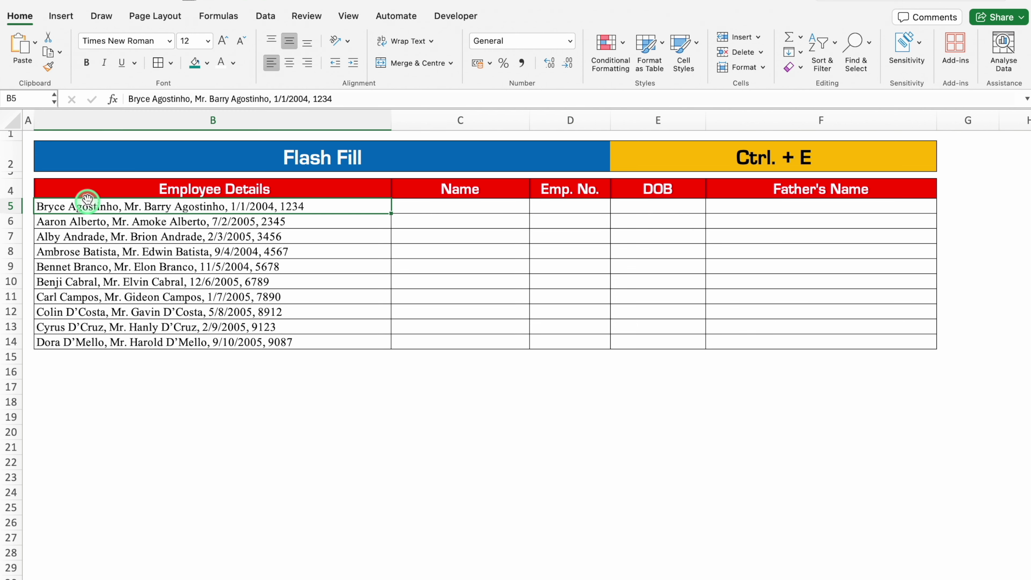
pyautogui.moveTo(190, 99); pyautogui.dragTo(121, 100)
pyautogui.press('super+c')
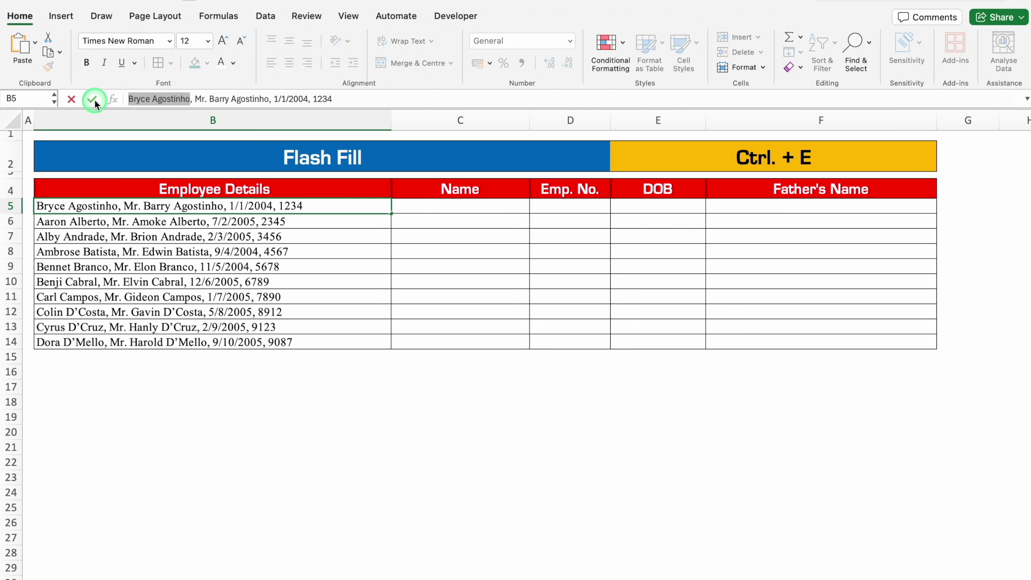
pyautogui.click(420, 203)
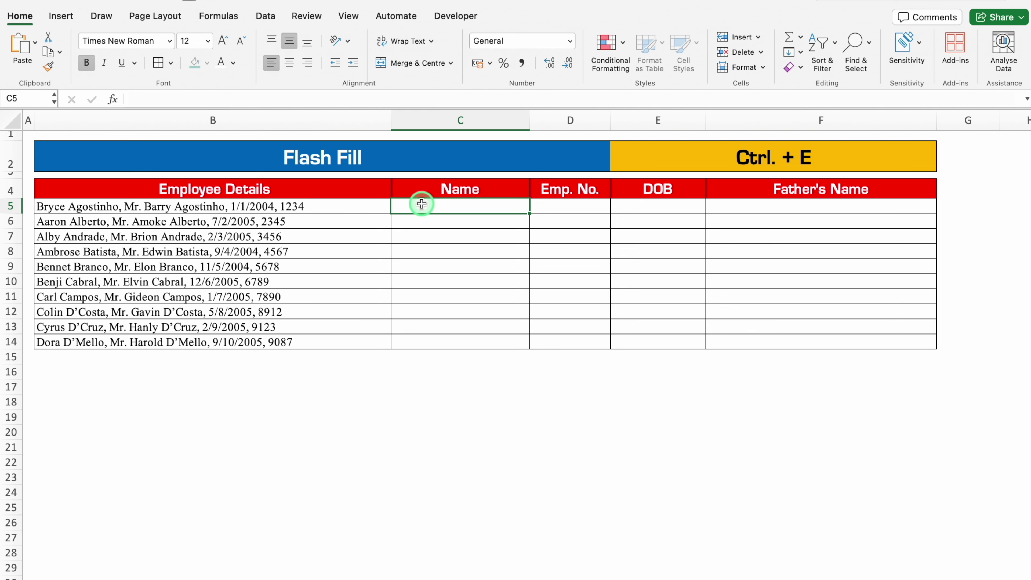
pyautogui.click(368, 97)
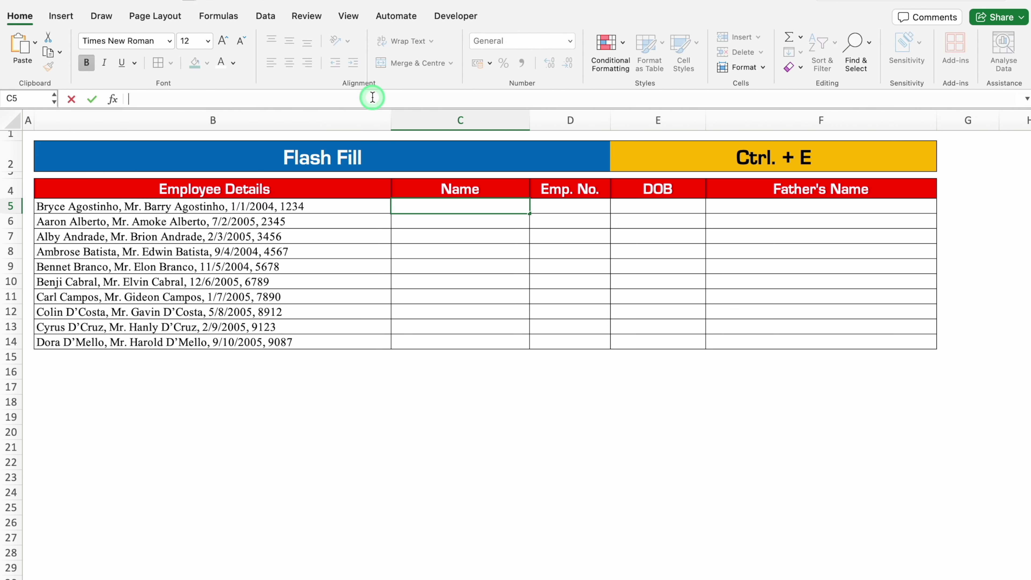
pyautogui.press('super+v')
pyautogui.press('Return')
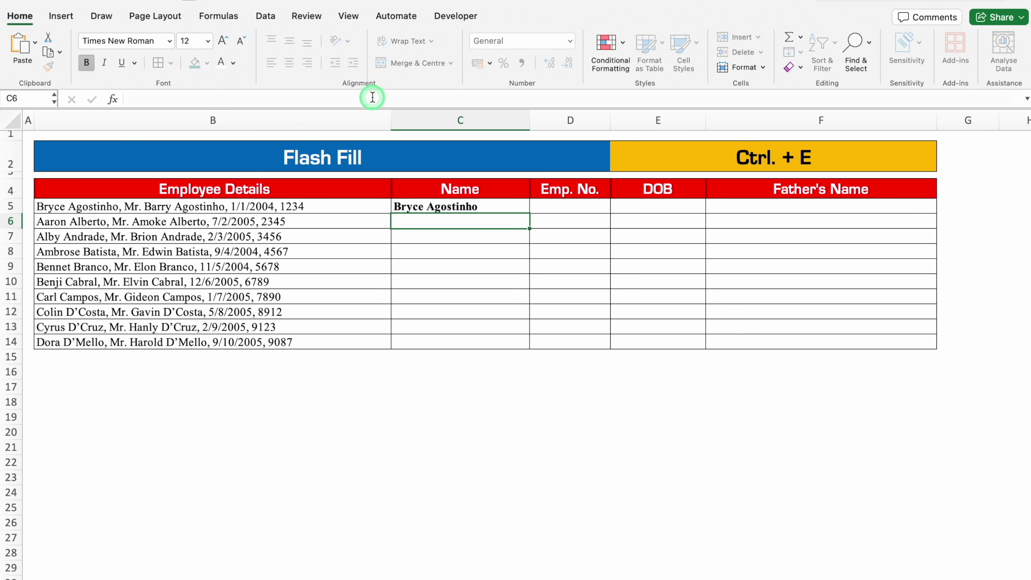
# Copy the employee number from the end of the details in B5 into the Emp. No. cell D5
pyautogui.click(251, 205)
pyautogui.moveTo(338, 98); pyautogui.dragTo(314, 98)
pyautogui.hotkey('ctrl', 'c')
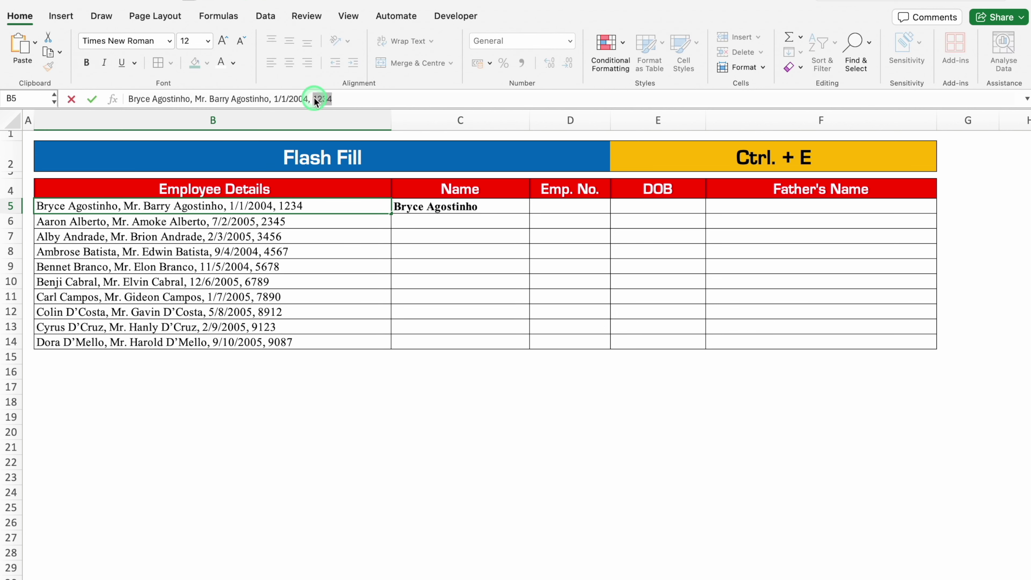
pyautogui.click(567, 207)
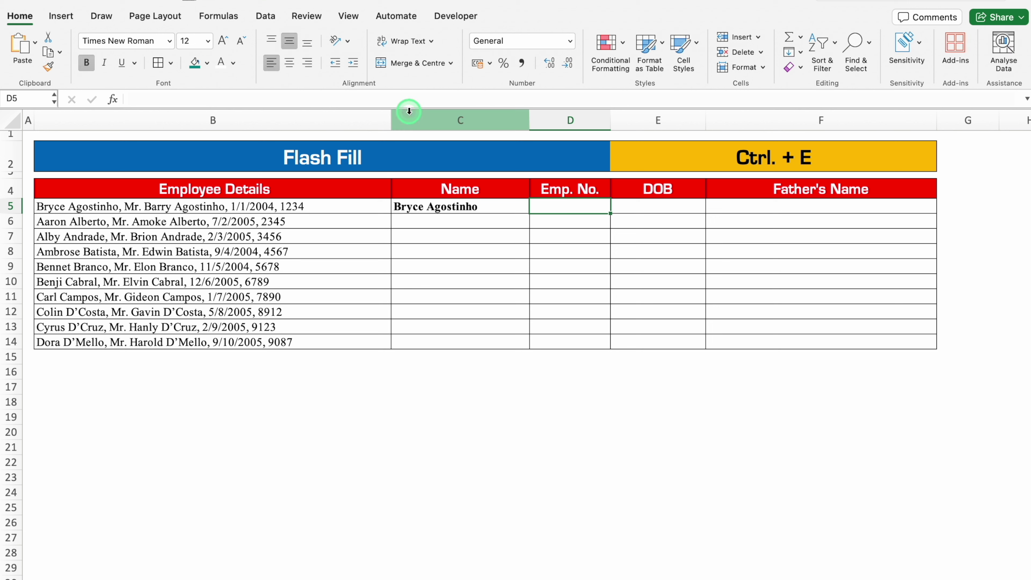
pyautogui.click(372, 100)
pyautogui.hotkey('ctrl', 'v')
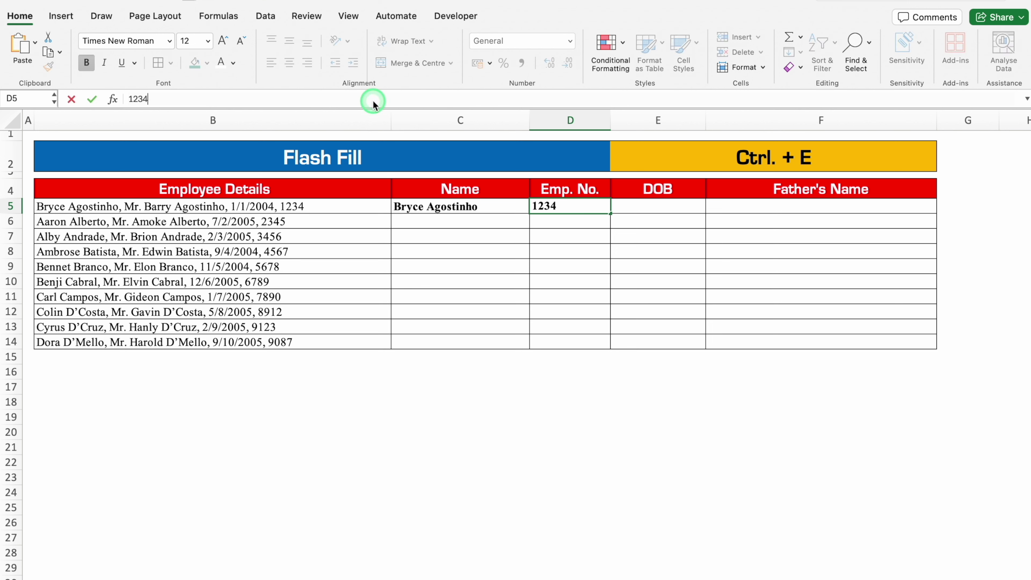
pyautogui.click(655, 205)
# Enter the employee's date of birth from the details in B5 into the DOB cell E5
pyautogui.click(268, 205)
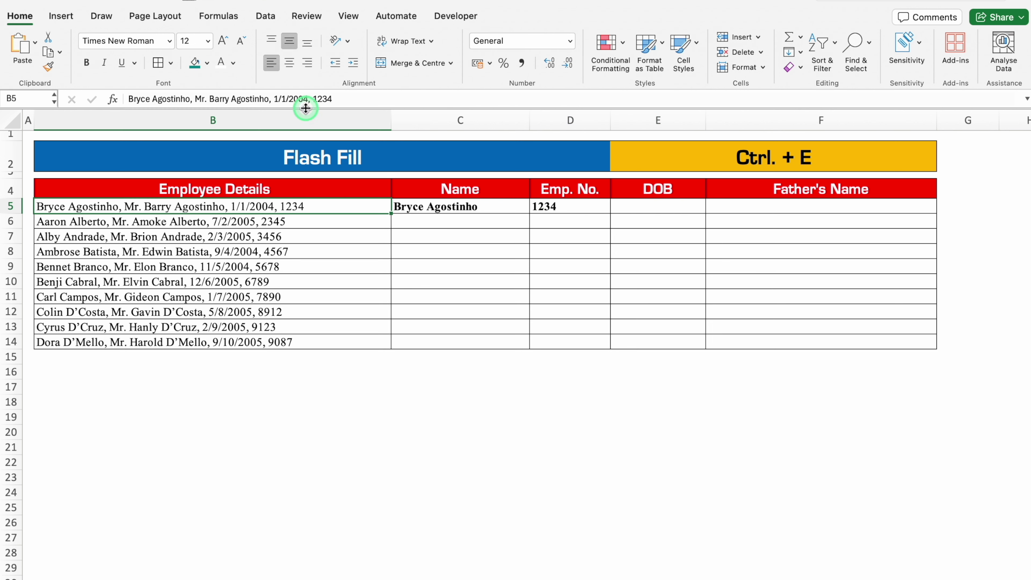
pyautogui.moveTo(309, 101); pyautogui.dragTo(287, 100)
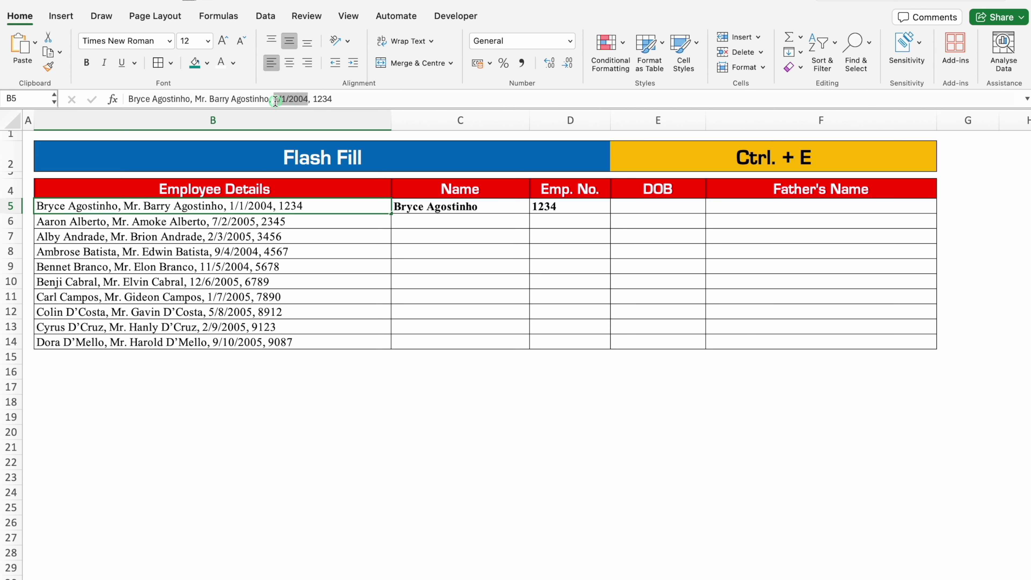
pyautogui.click(637, 204)
pyautogui.click(353, 99)
pyautogui.write('1/1/2004')
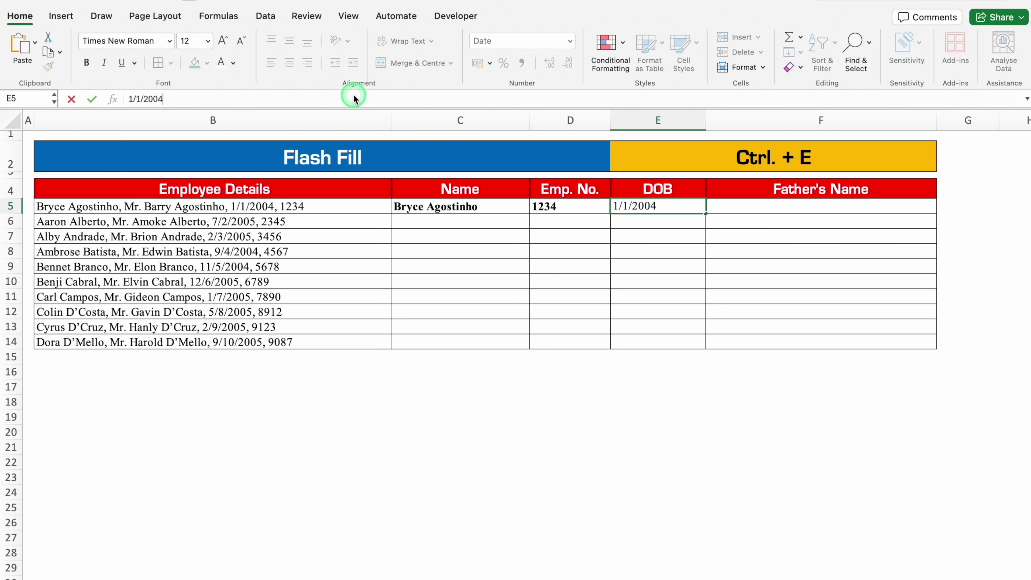
pyautogui.press('Return')
# Copy the father's name, including its title, from the details in B5 into the Father's Name cell F5
pyautogui.click(279, 205)
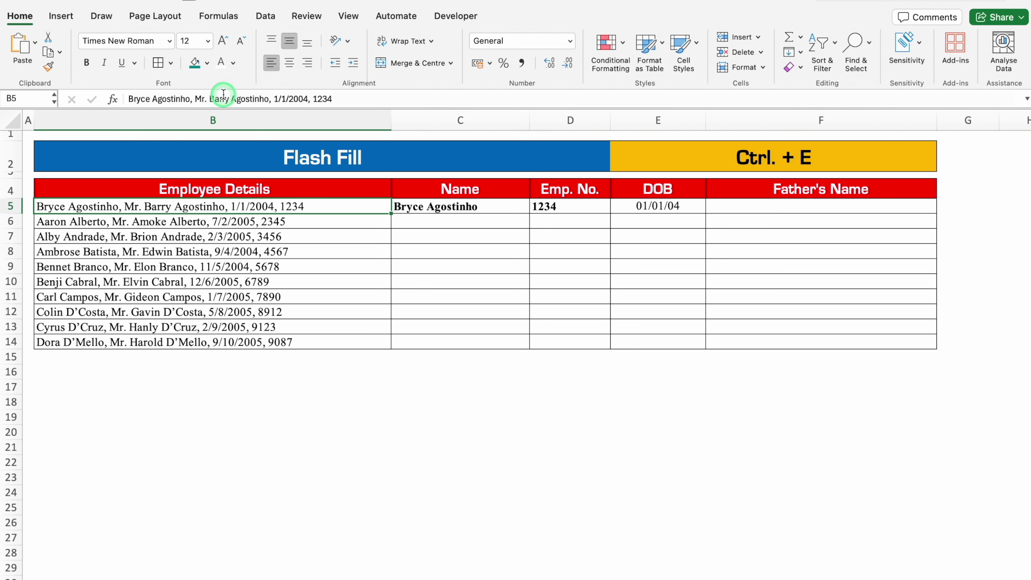
pyautogui.moveTo(269, 98); pyautogui.dragTo(198, 104)
pyautogui.press('super+c')
pyautogui.click(749, 206)
pyautogui.click(569, 96)
pyautogui.press('super+v')
pyautogui.press('Return')
# Flash Fill the Name, Emp. No., DOB and Father's Name columns from row 6, following the examples in row 5
pyautogui.click(460, 220)
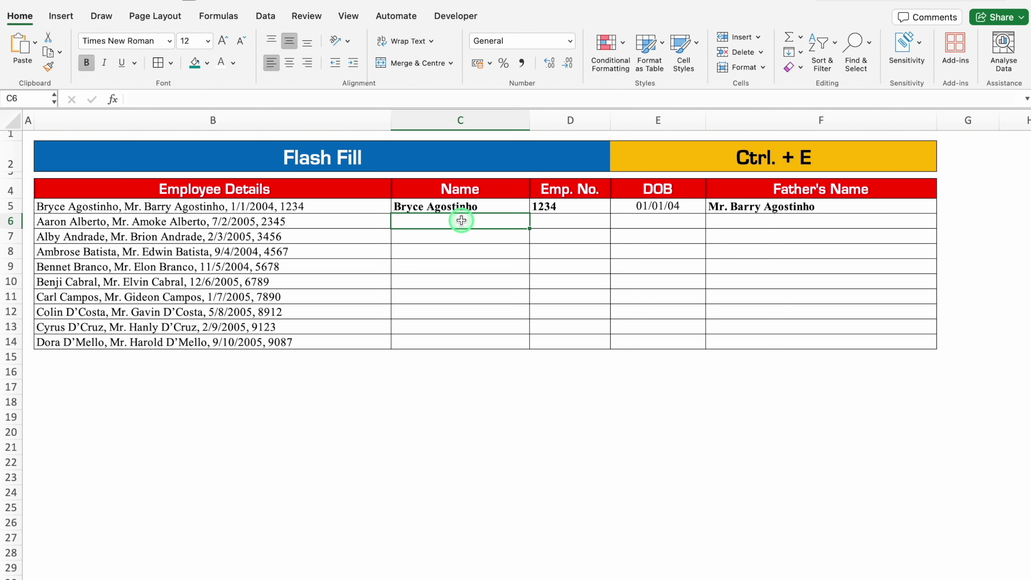
pyautogui.hotkey('ctrl', 'e')
pyautogui.click(570, 220)
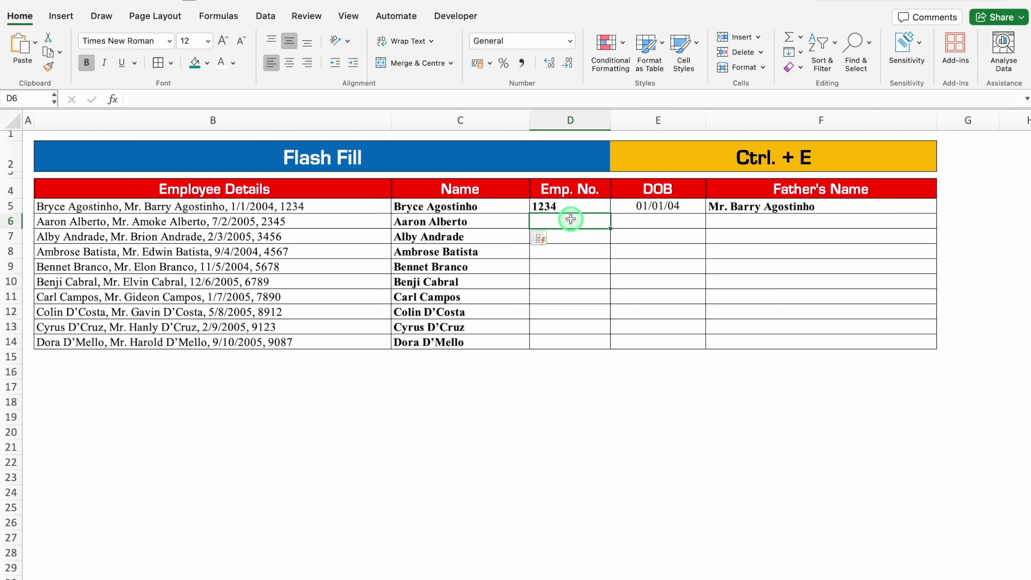
pyautogui.hotkey('ctrl', 'e')
pyautogui.click(643, 221)
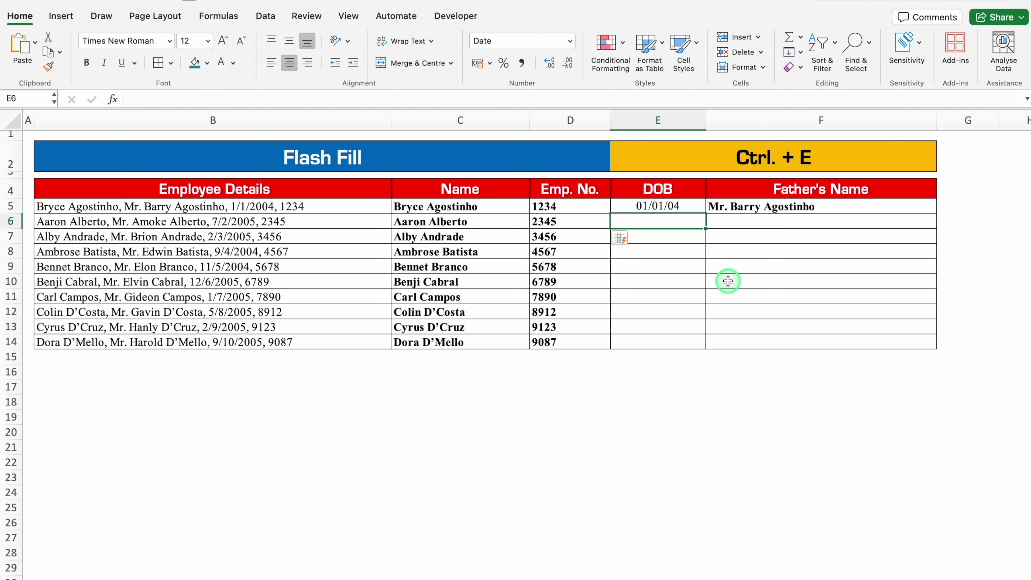
pyautogui.hotkey('ctrl', 'e')
pyautogui.click(740, 222)
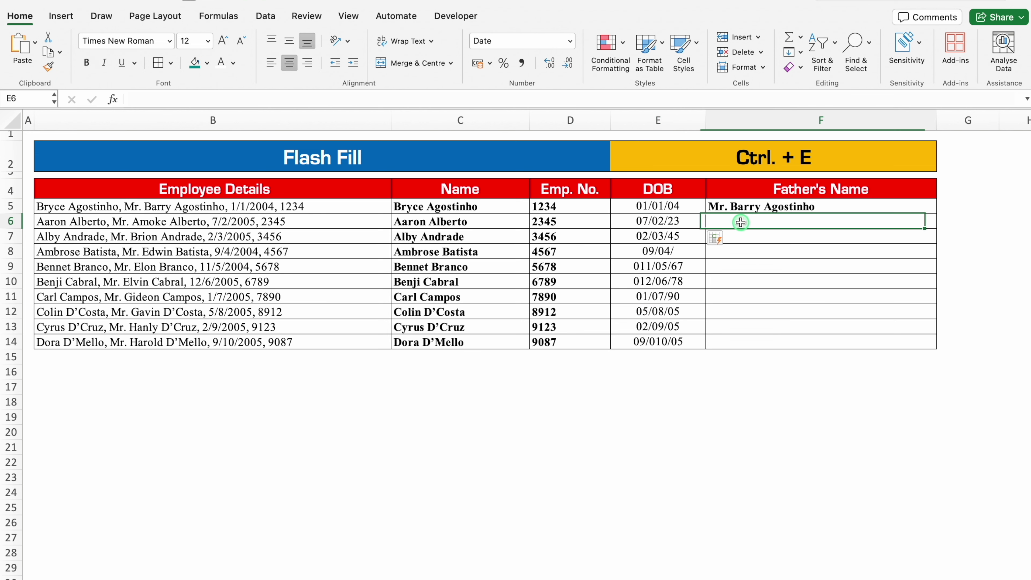
pyautogui.hotkey('ctrl', 'e')
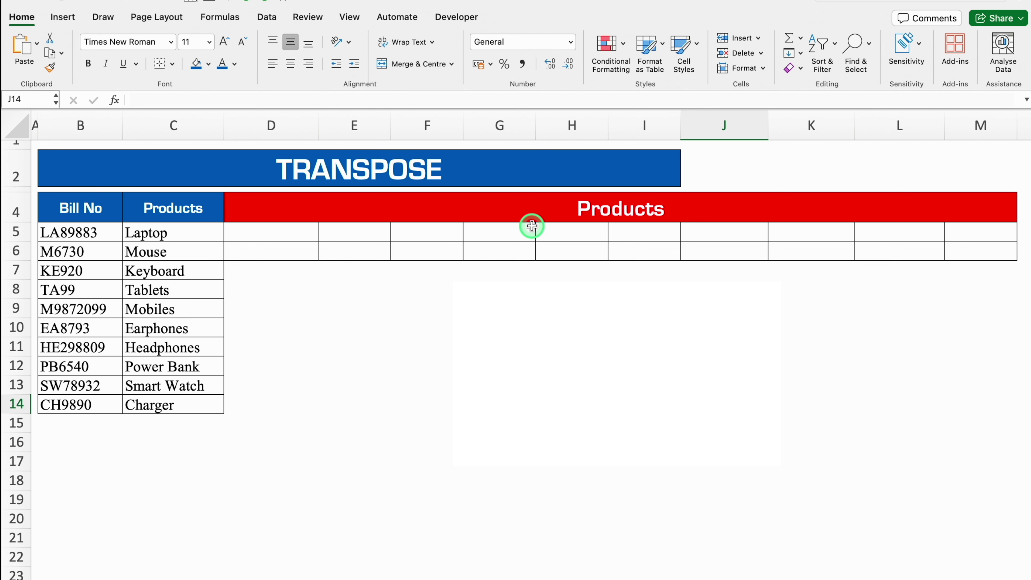
# Enter =TRANSPOSE(B5:B14) in D5 to lay the bill numbers out across row 5
pyautogui.click(271, 231)
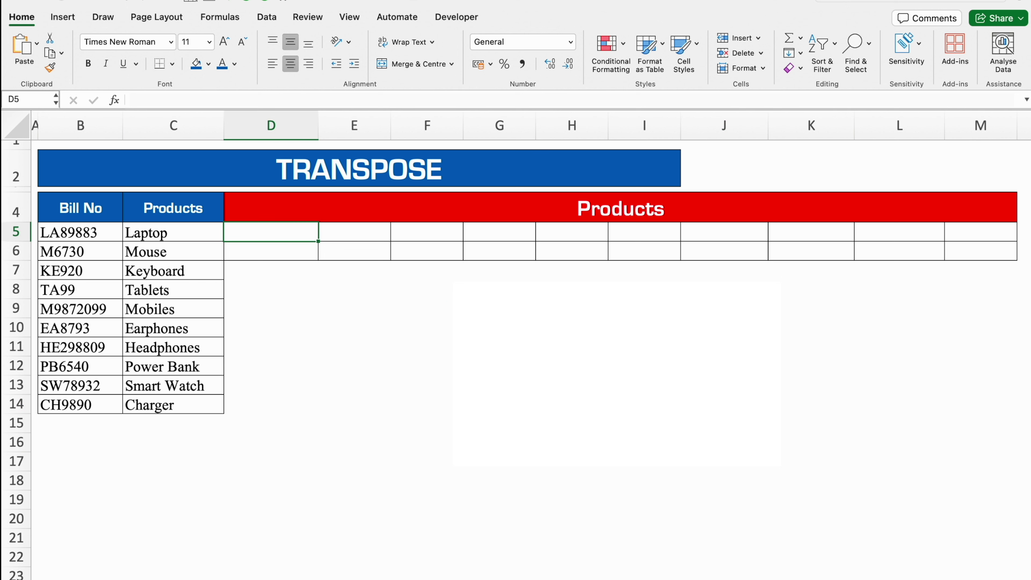
pyautogui.write('=')
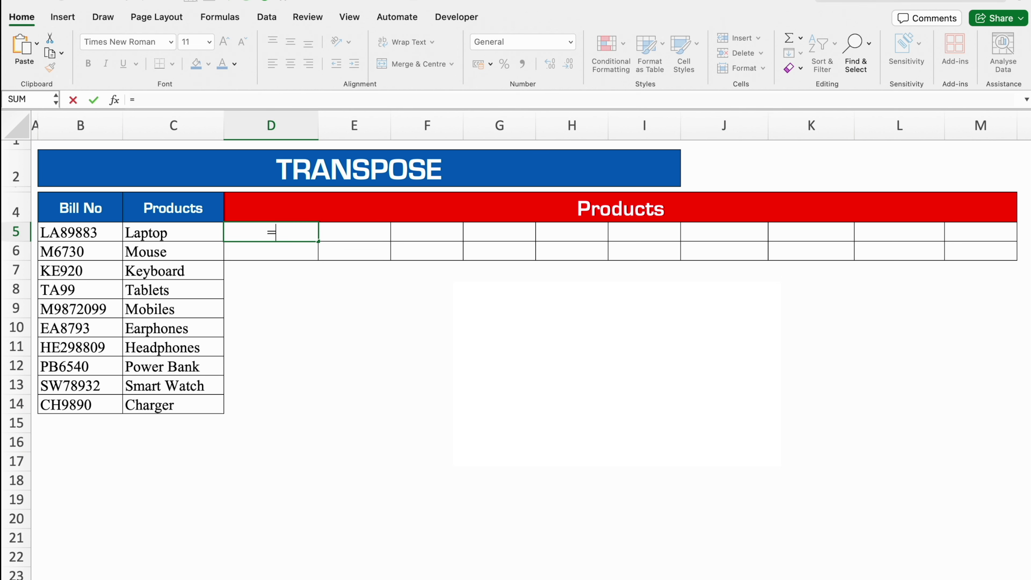
pyautogui.write('tran')
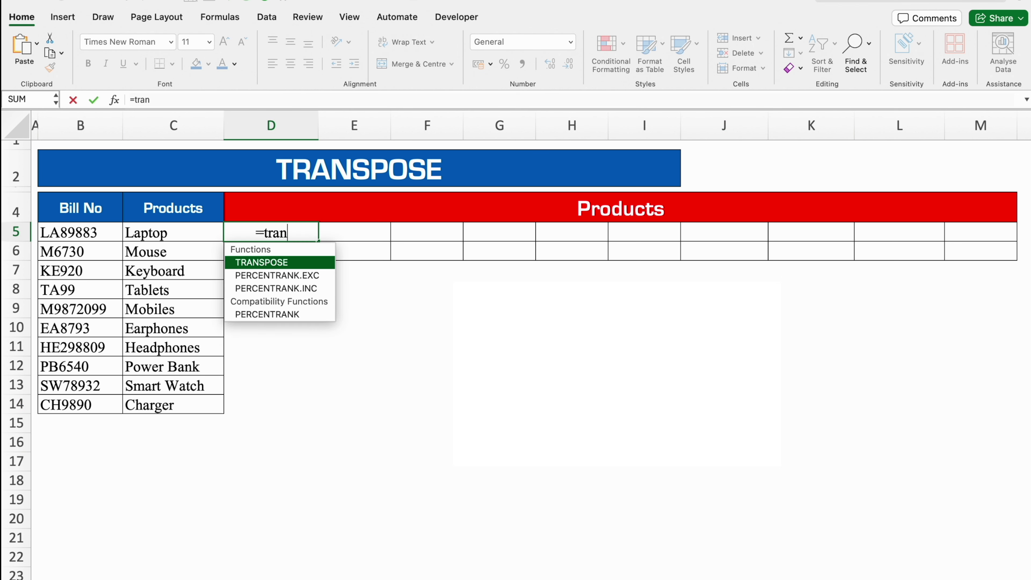
pyautogui.press('Tab')
pyautogui.click(228, 267)
pyautogui.moveTo(92, 232); pyautogui.dragTo(91, 403)
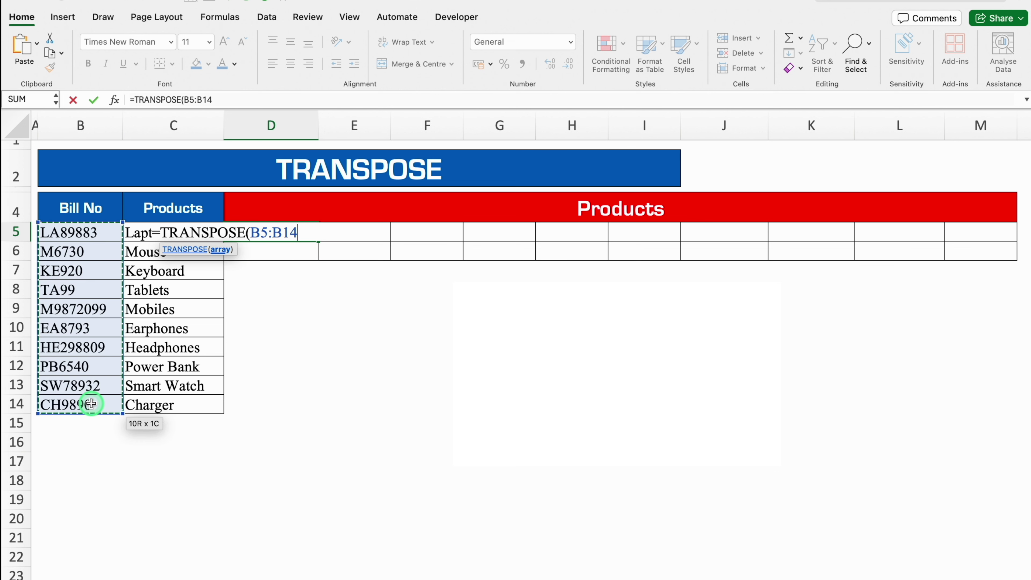
pyautogui.write(')')
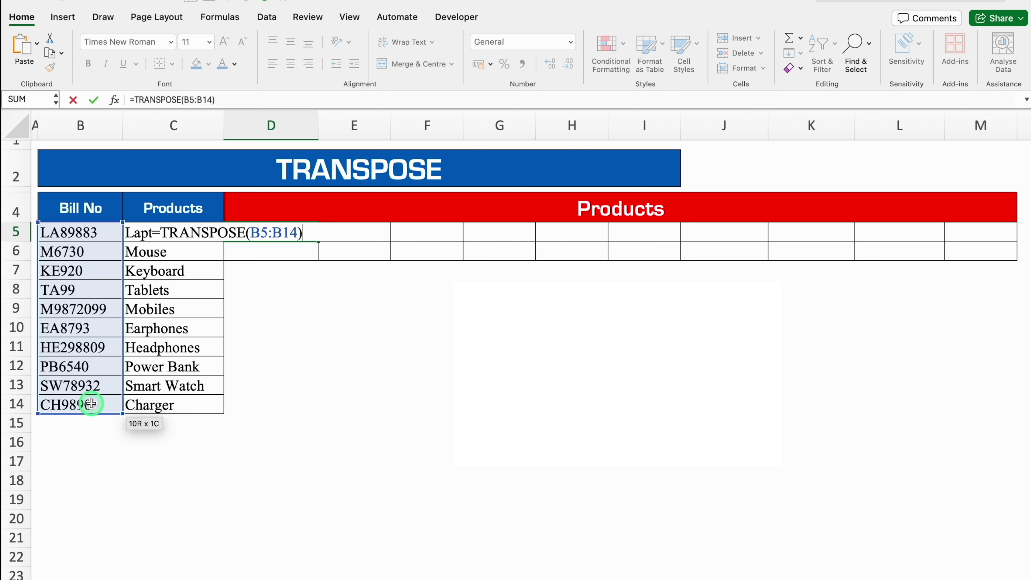
pyautogui.press('Return')
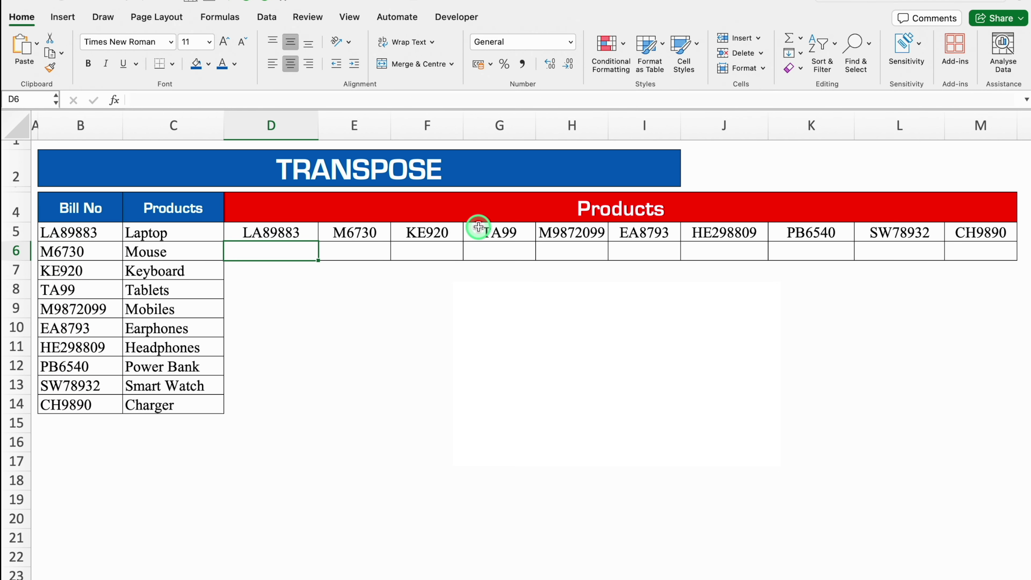
# Clear the TRANSPOSE formula in D5, undo the deletion, and inspect the spilled cells E5:G5
pyautogui.click(275, 232)
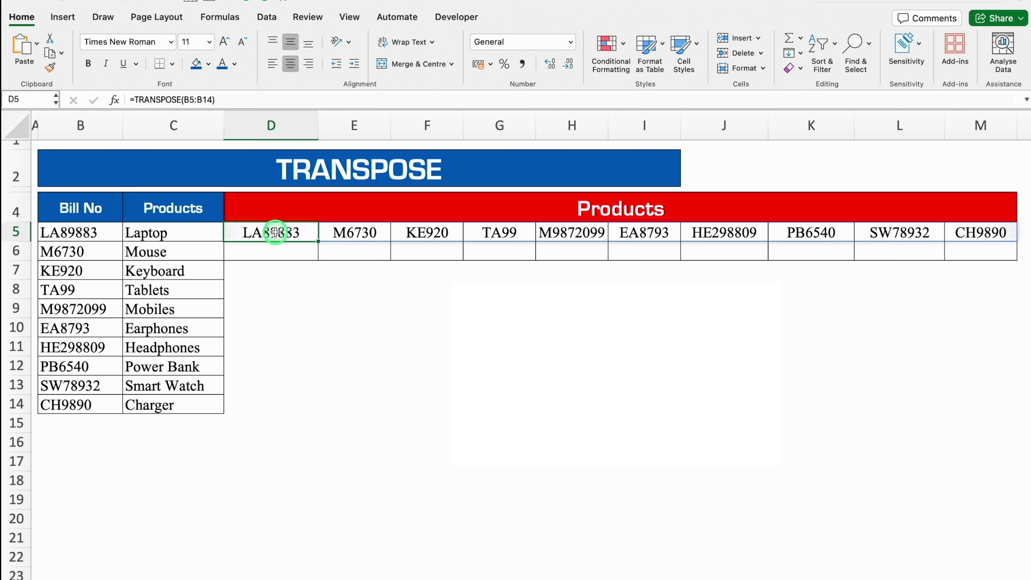
pyautogui.press('Delete')
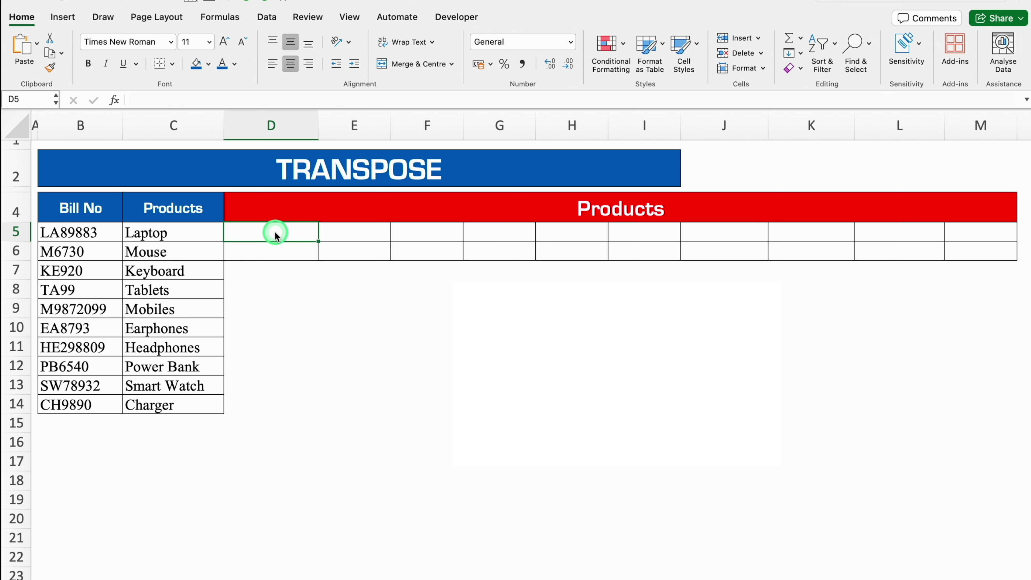
pyautogui.press('super+z')
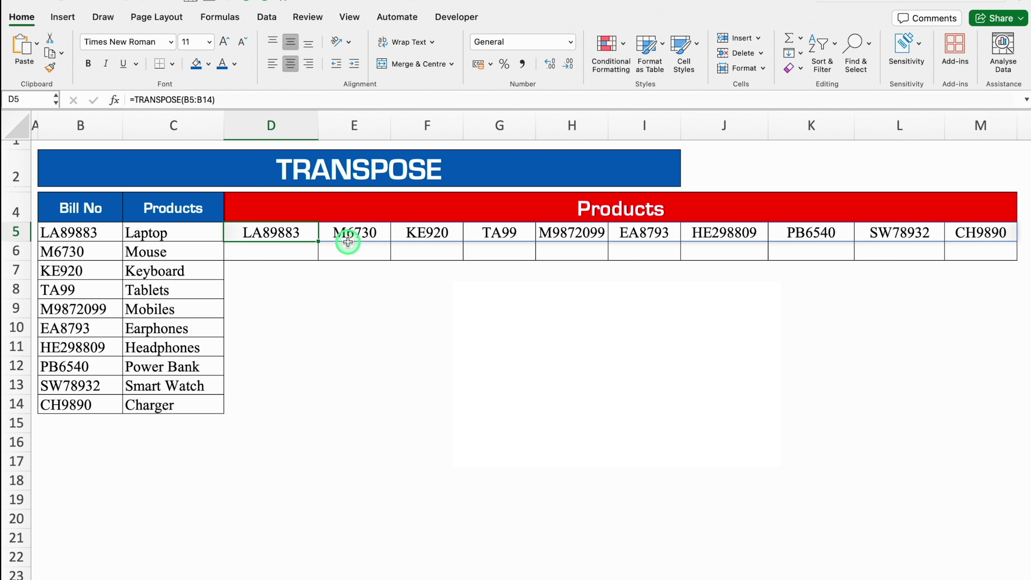
pyautogui.click(349, 232)
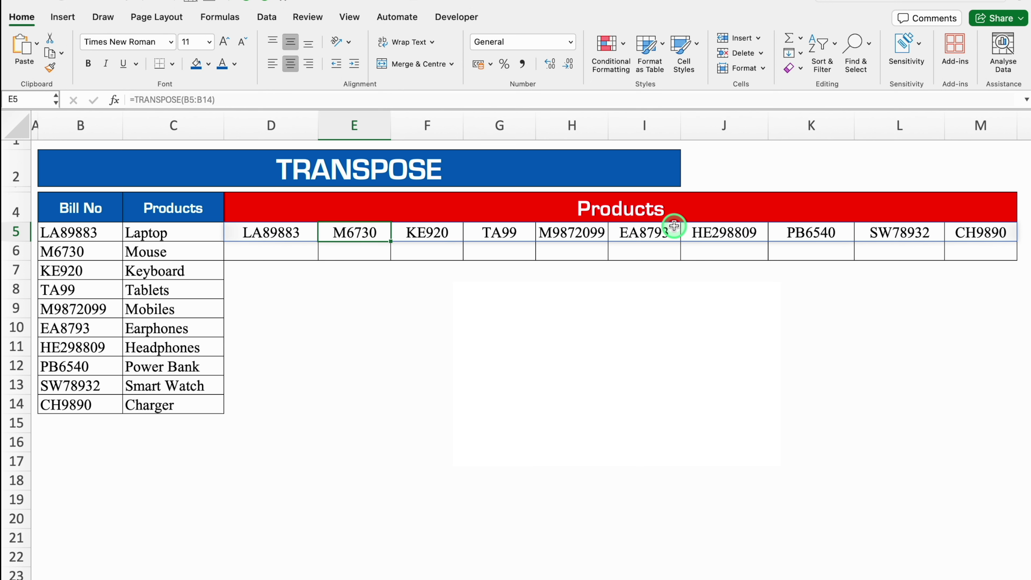
pyautogui.moveTo(349, 232); pyautogui.dragTo(486, 232)
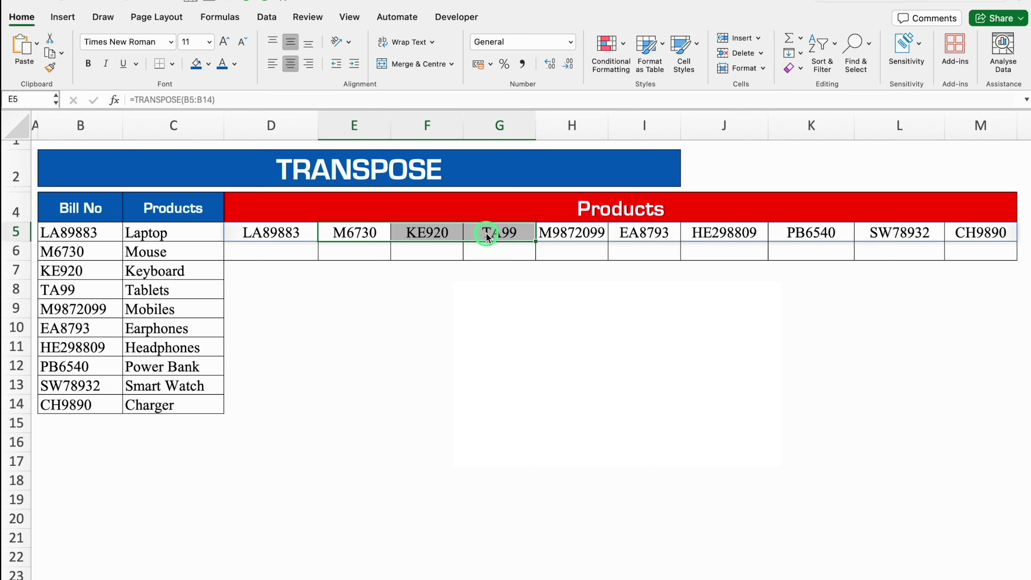
# Enter =TRANSPOSE(C5:C14) in D6 to lay the product names out across row 6
pyautogui.click(282, 257)
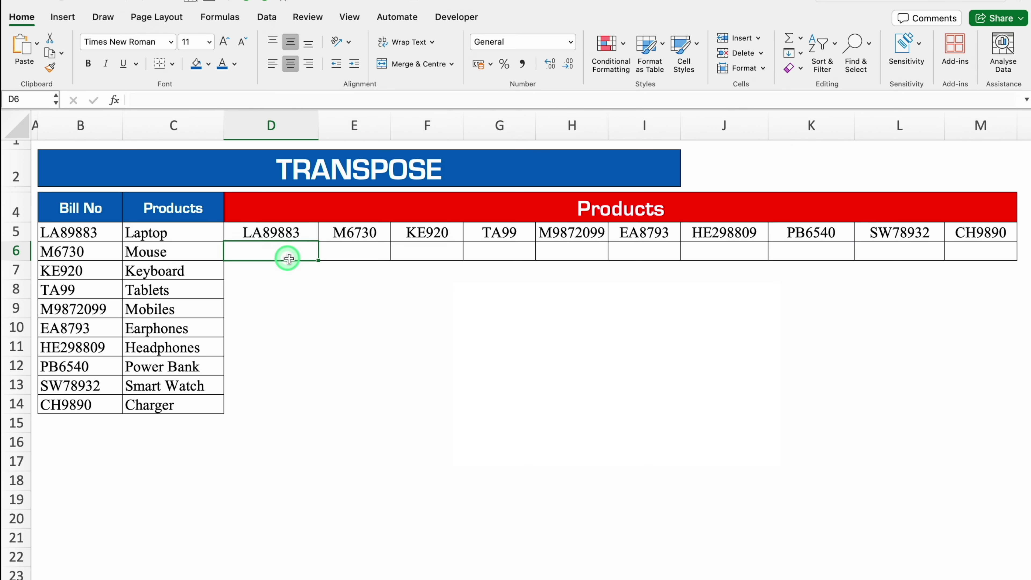
pyautogui.write('=tra')
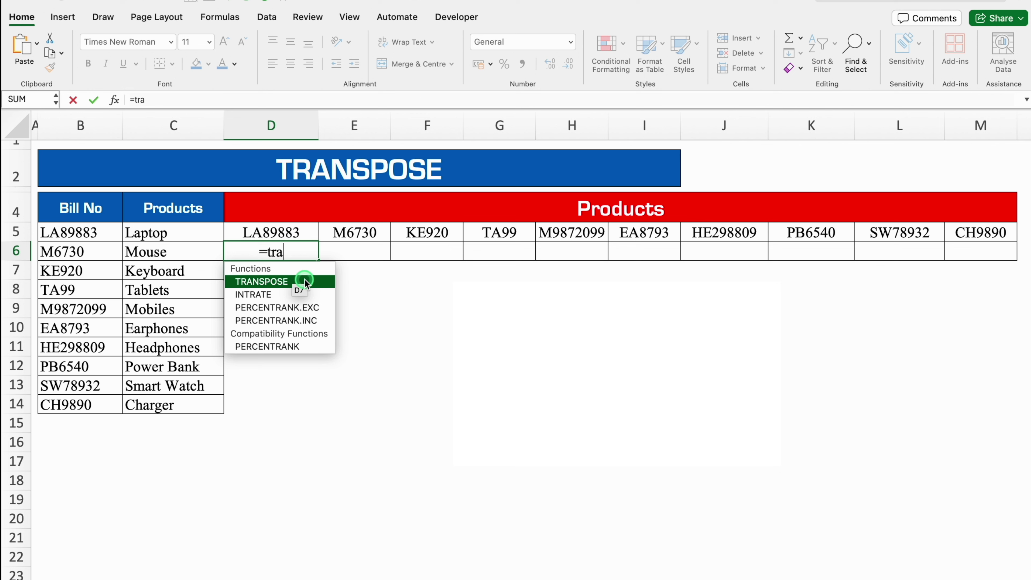
pyautogui.doubleClick(300, 281)
pyautogui.click(190, 233)
pyautogui.moveTo(190, 233); pyautogui.dragTo(186, 402)
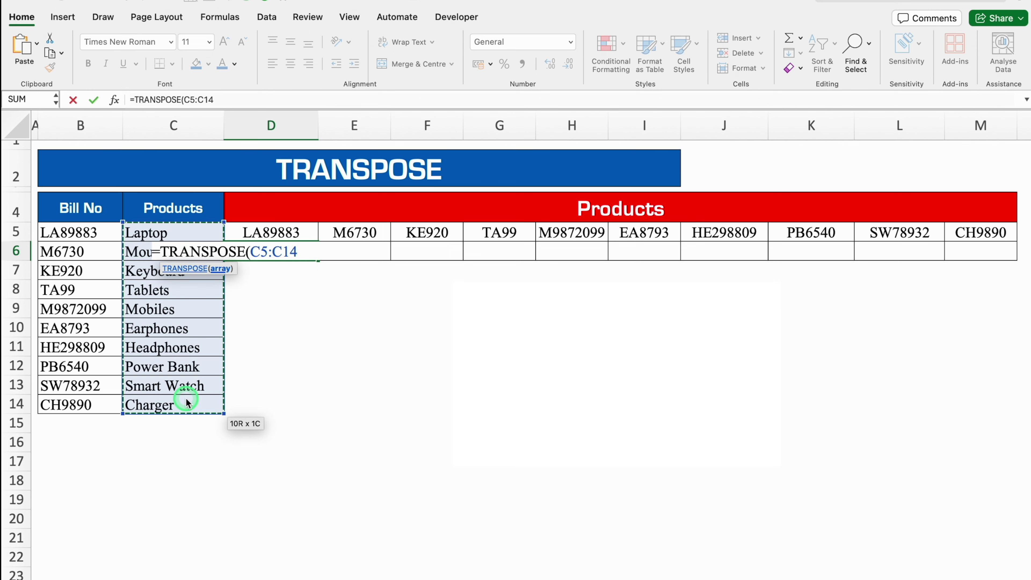
pyautogui.write(')')
pyautogui.press('Return')
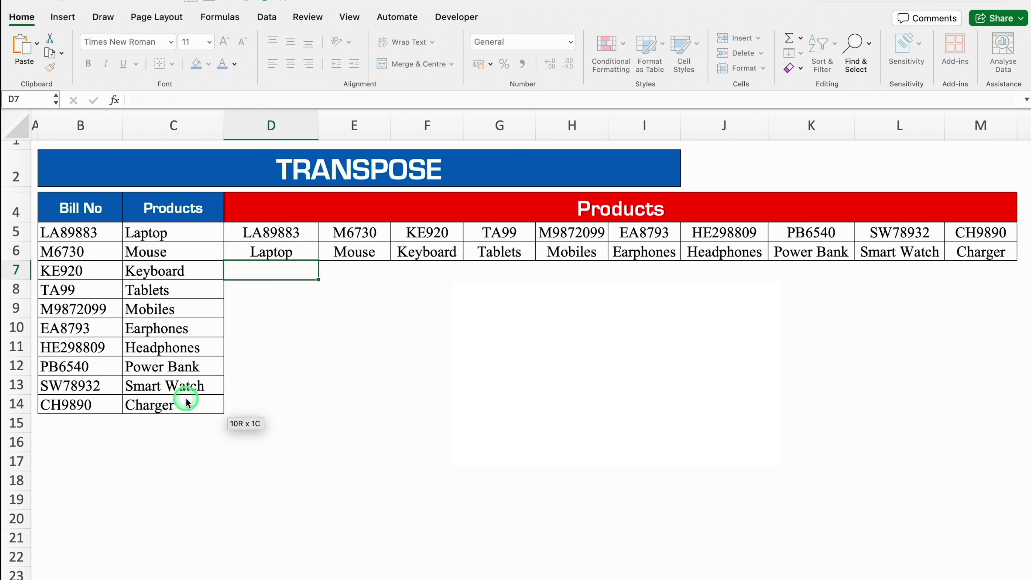
# Check the two TRANSPOSE formulas in D5 and D6, and clear both
pyautogui.click(288, 234)
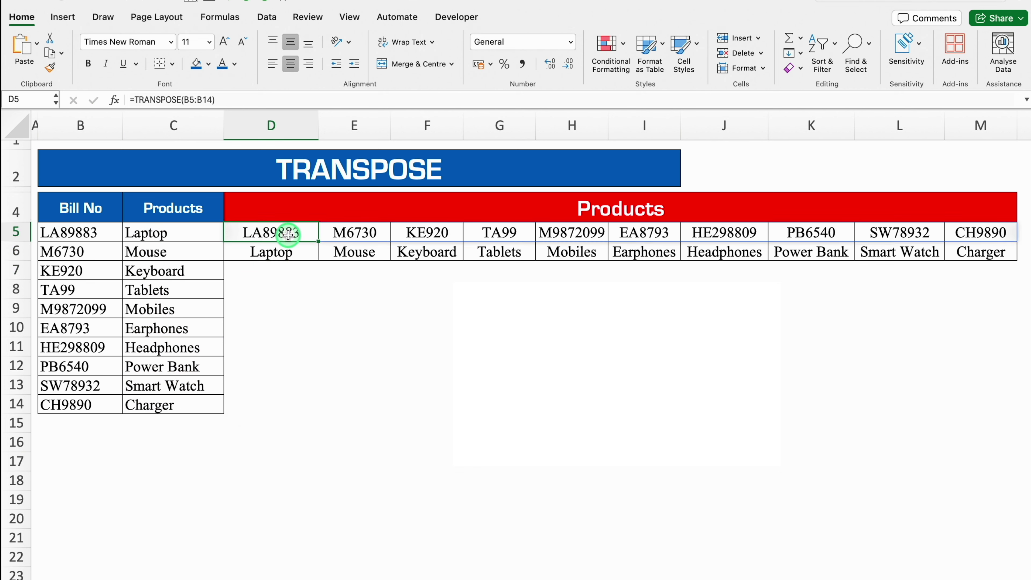
pyautogui.click(285, 253)
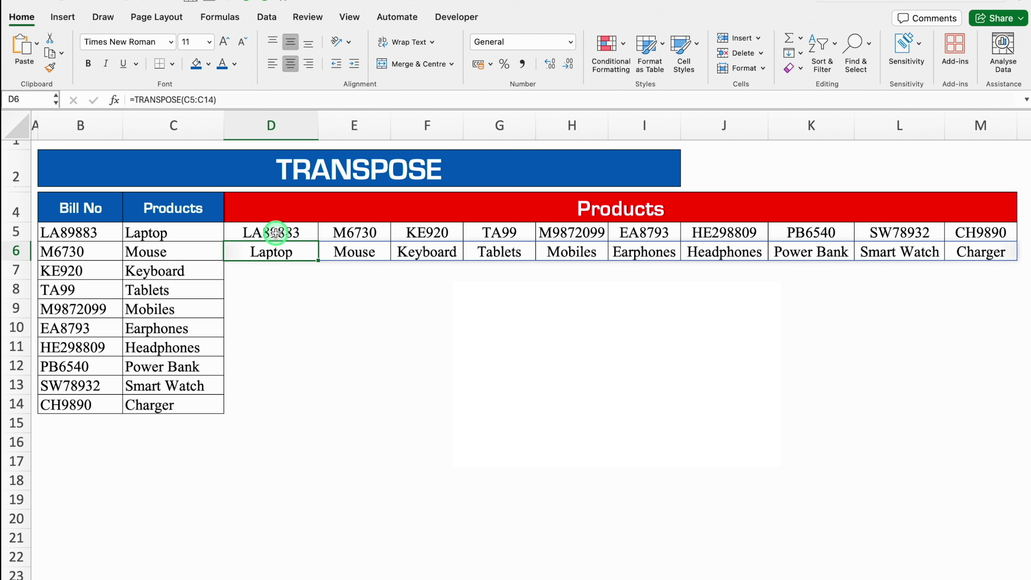
pyautogui.moveTo(276, 233); pyautogui.dragTo(278, 250)
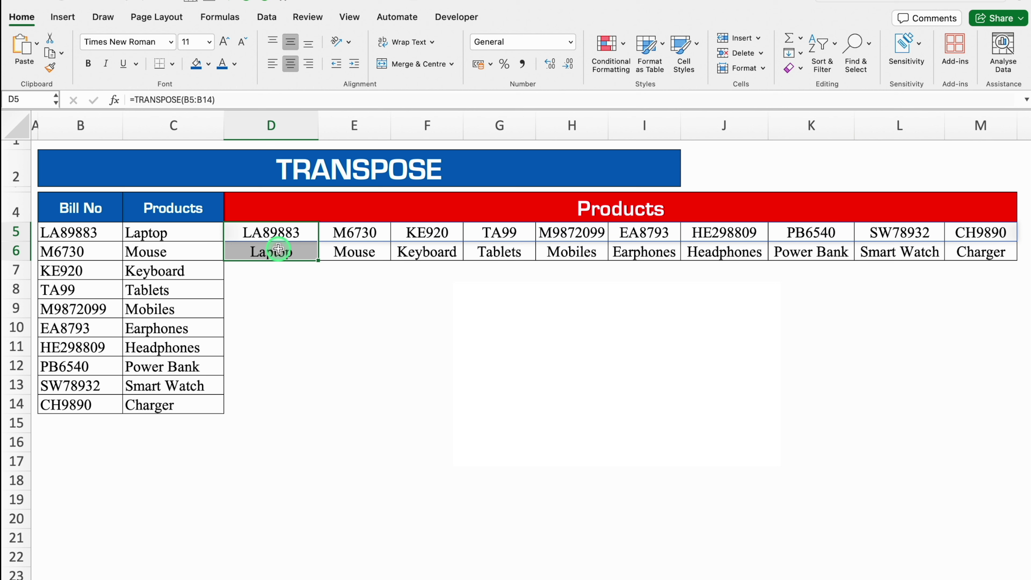
pyautogui.press('Delete')
# Enter =TRANSPOSE(B5:C14) in D5 to transpose bill numbers and products with a single formula
pyautogui.write('=tran')
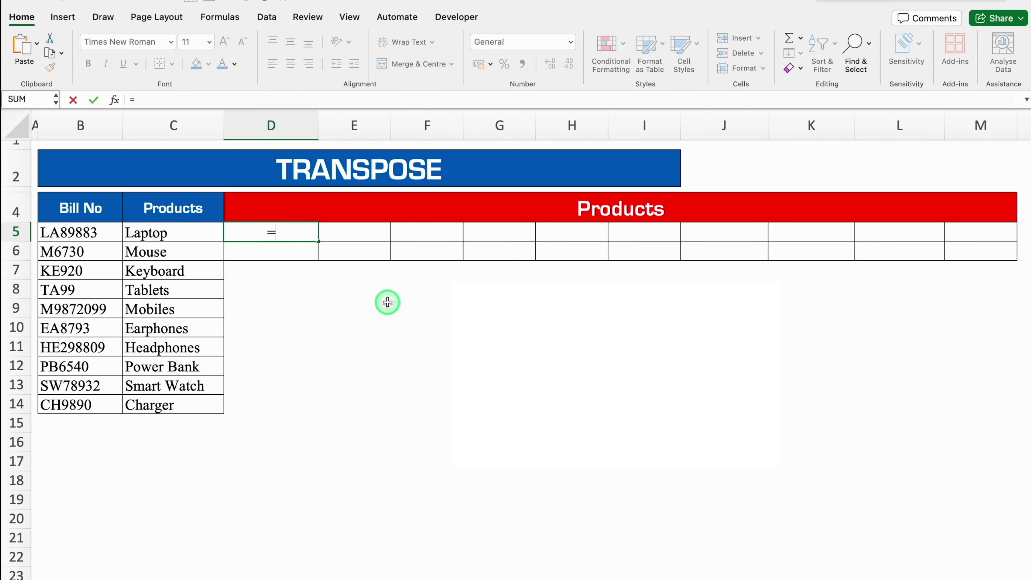
pyautogui.doubleClick(298, 265)
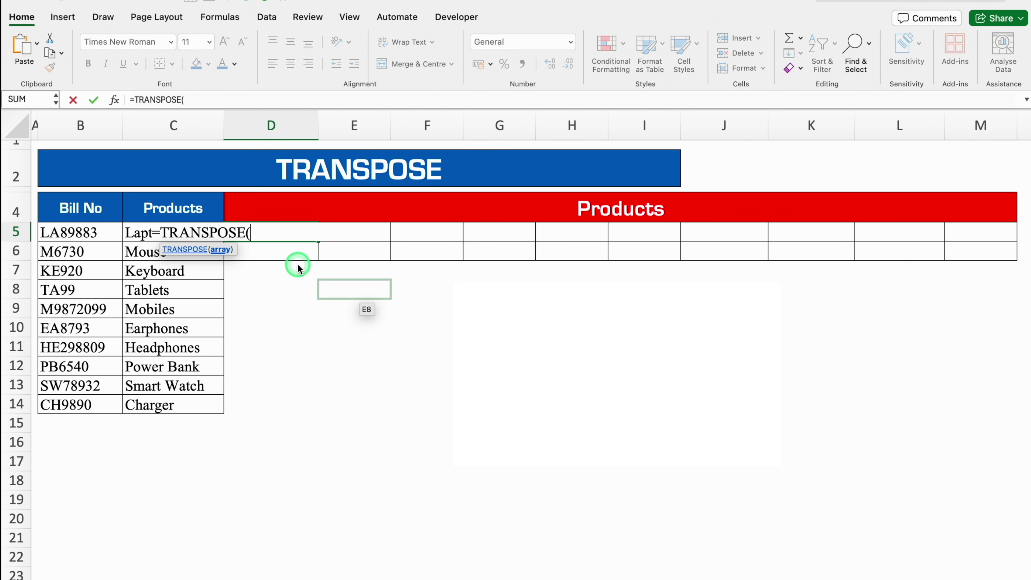
pyautogui.moveTo(65, 233); pyautogui.dragTo(163, 400)
pyautogui.write(')')
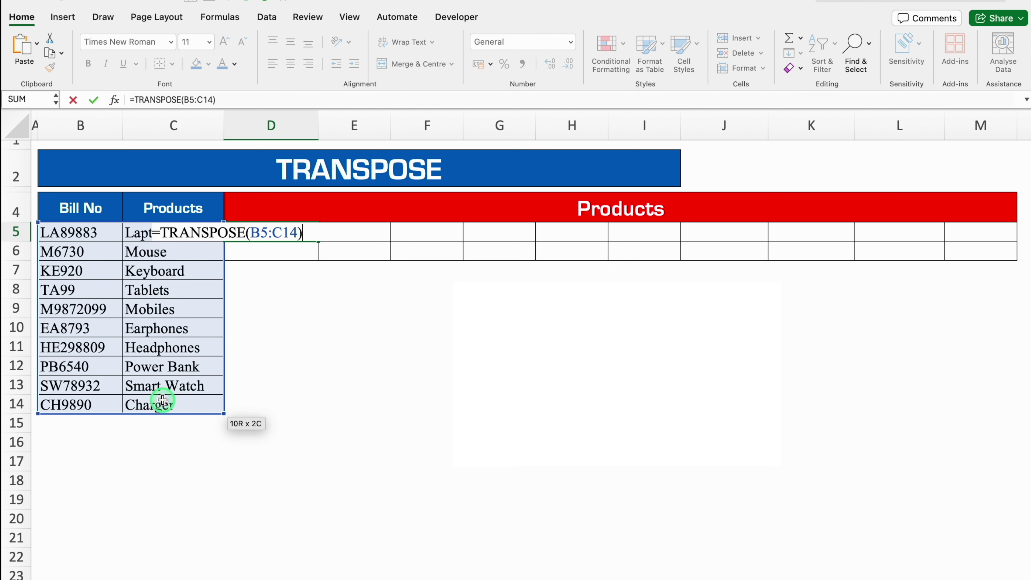
pyautogui.press('Return')
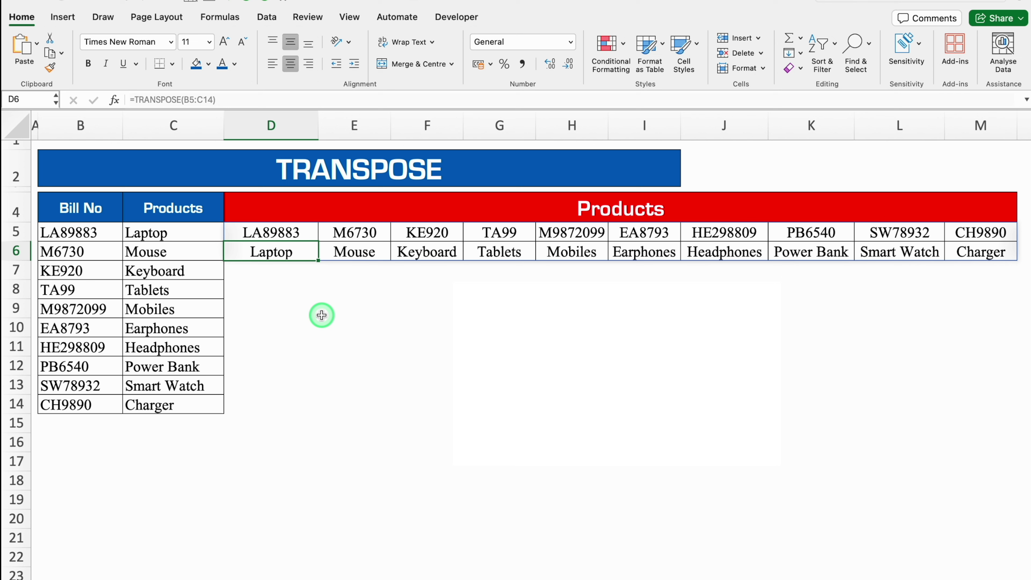
# Clear the combined TRANSPOSE formula in D5 and undo the deletion
pyautogui.click(287, 230)
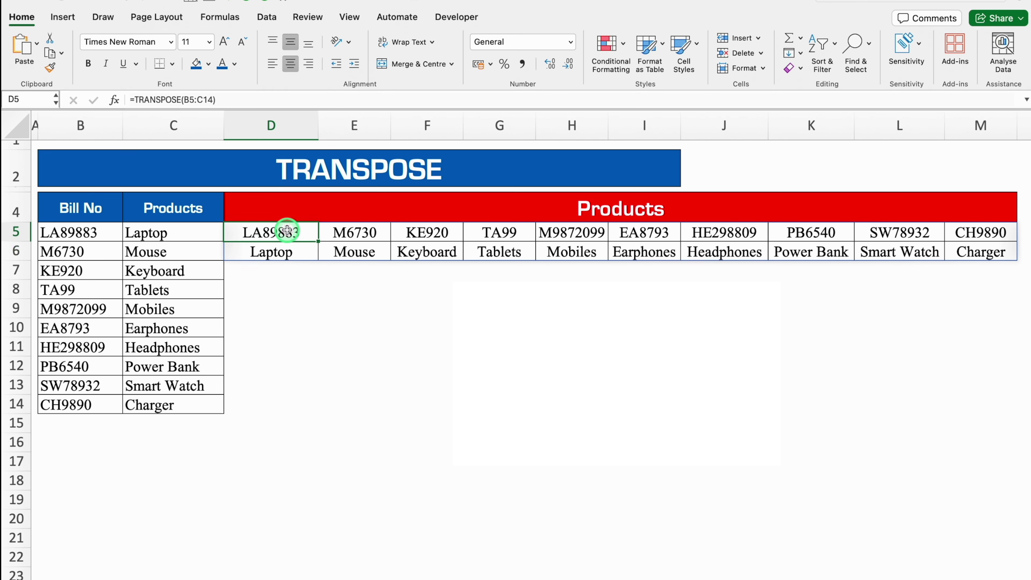
pyautogui.press('Delete')
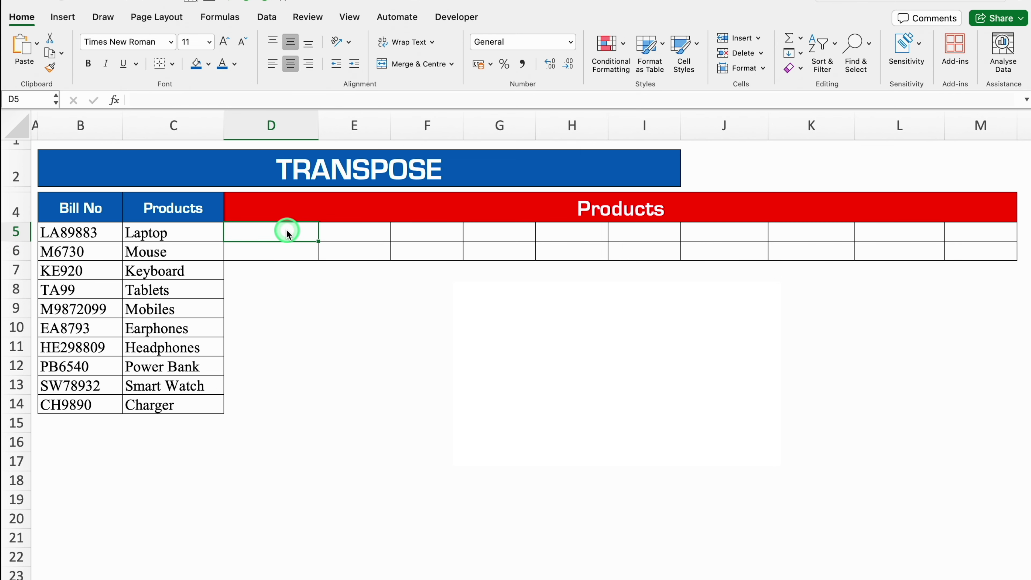
pyautogui.press('super+z')
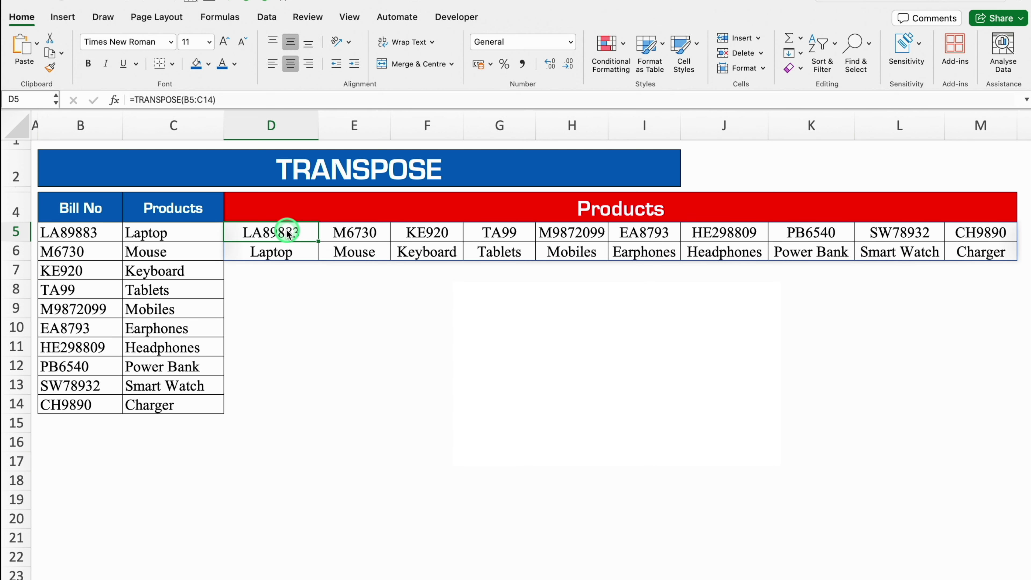
pyautogui.click(301, 308)
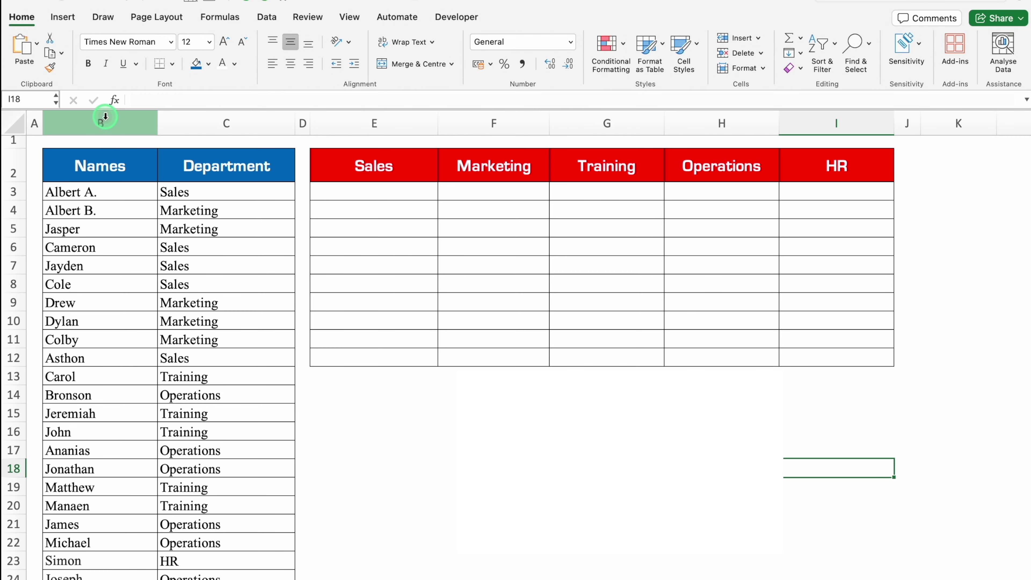
# Review the Names and Department columns and the Sales, Marketing and Training columns of the department table
pyautogui.click(105, 118)
pyautogui.click(201, 121)
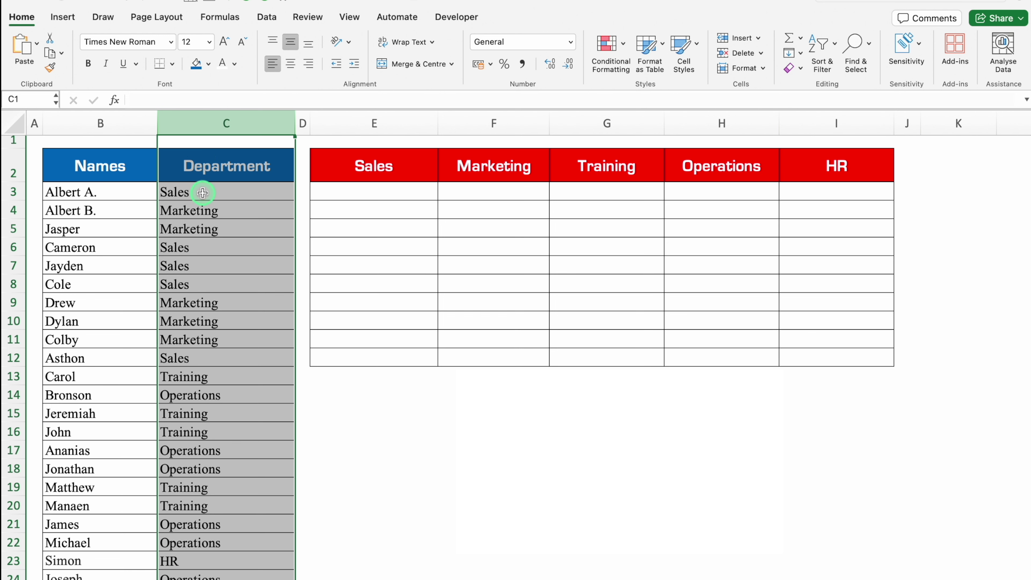
pyautogui.click(374, 166)
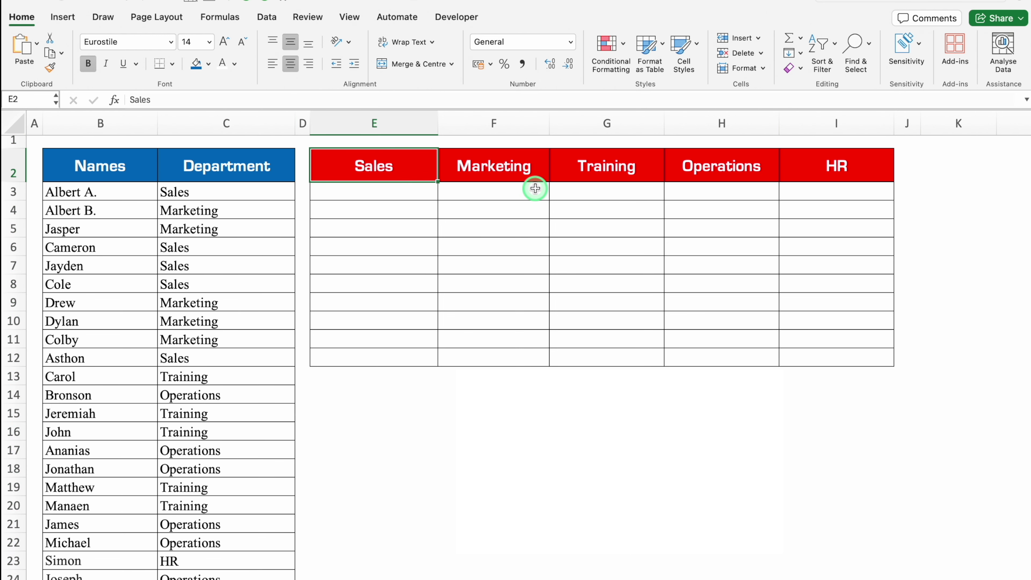
pyautogui.click(372, 124)
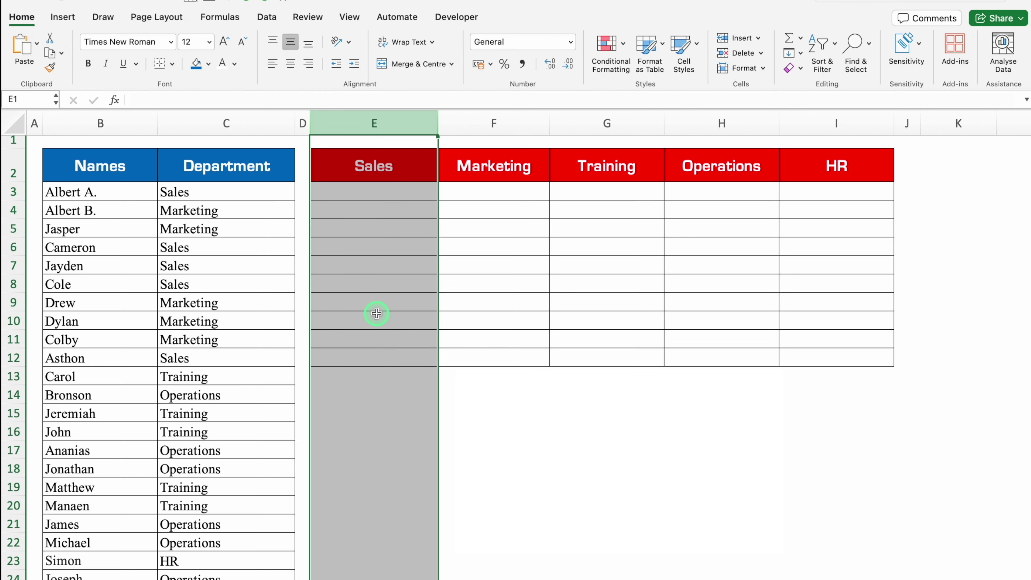
pyautogui.click(494, 122)
pyautogui.click(578, 118)
# Enter =FILTER($B$3:$B$32,$C$3:$C$32=E2) in E3 to list the names belonging to the Sales department
pyautogui.click(394, 186)
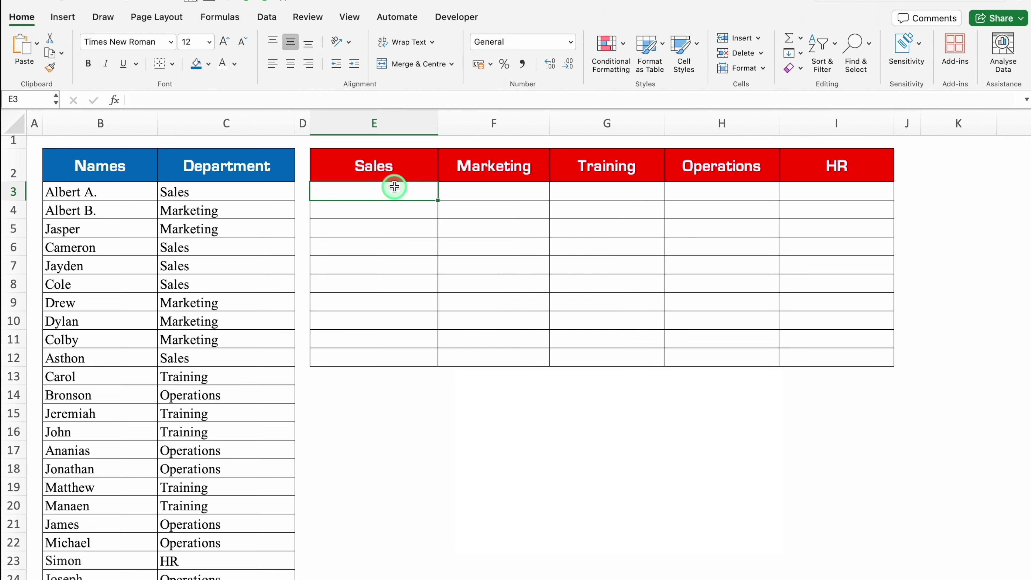
pyautogui.write('=')
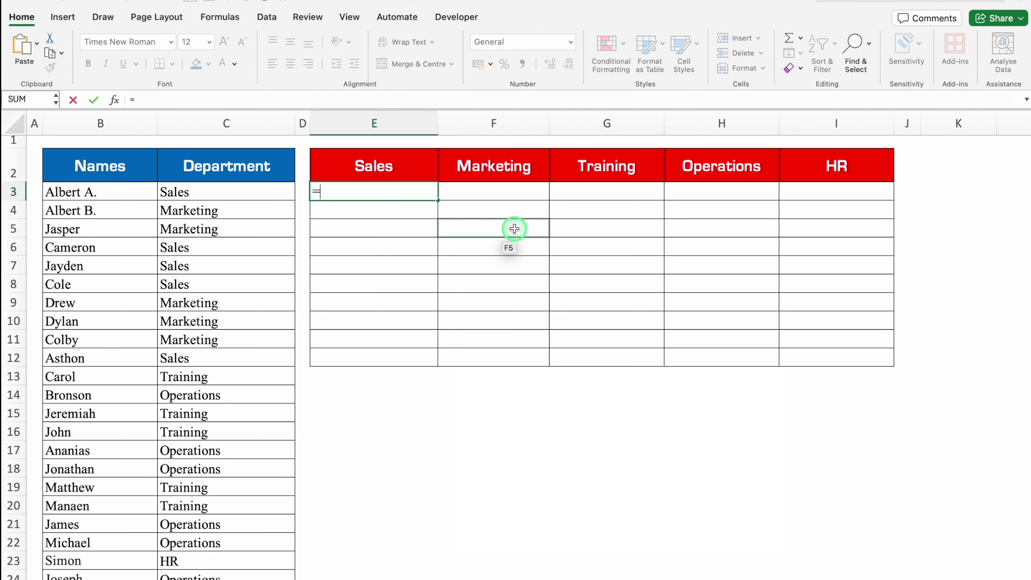
pyautogui.write('filter')
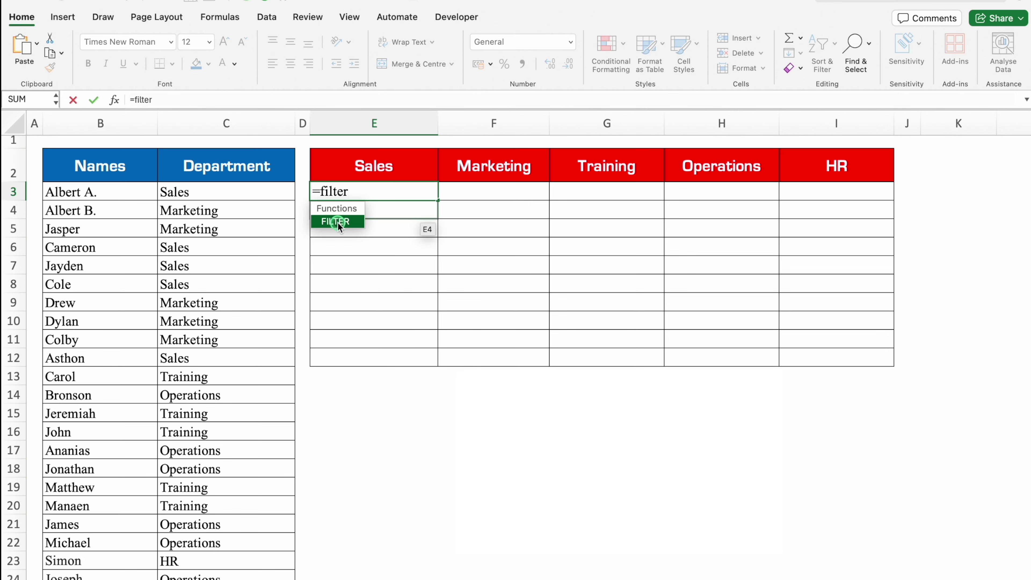
pyautogui.press('Tab')
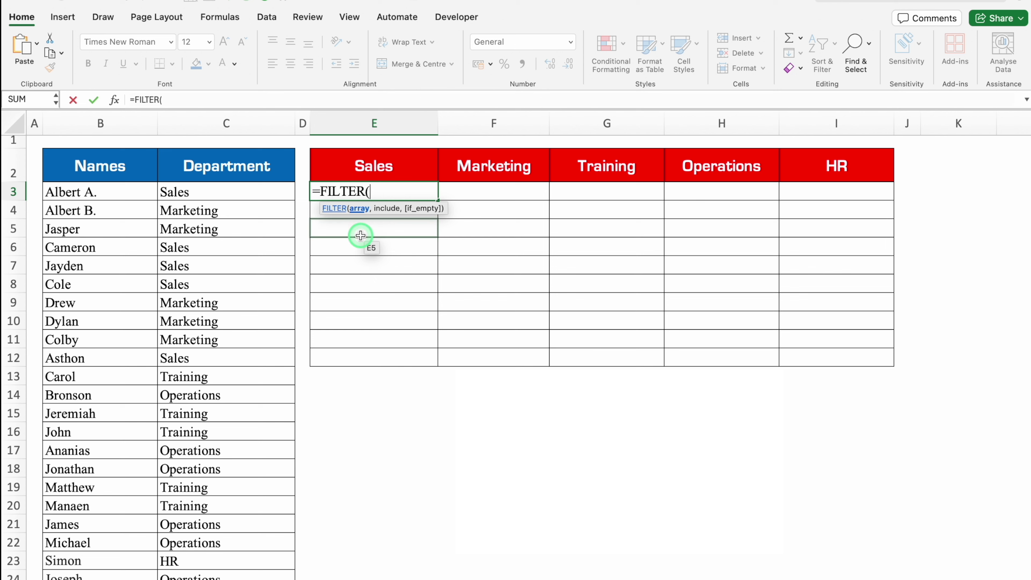
pyautogui.click(95, 192)
pyautogui.moveTo(94, 192); pyautogui.dragTo(178, 576)
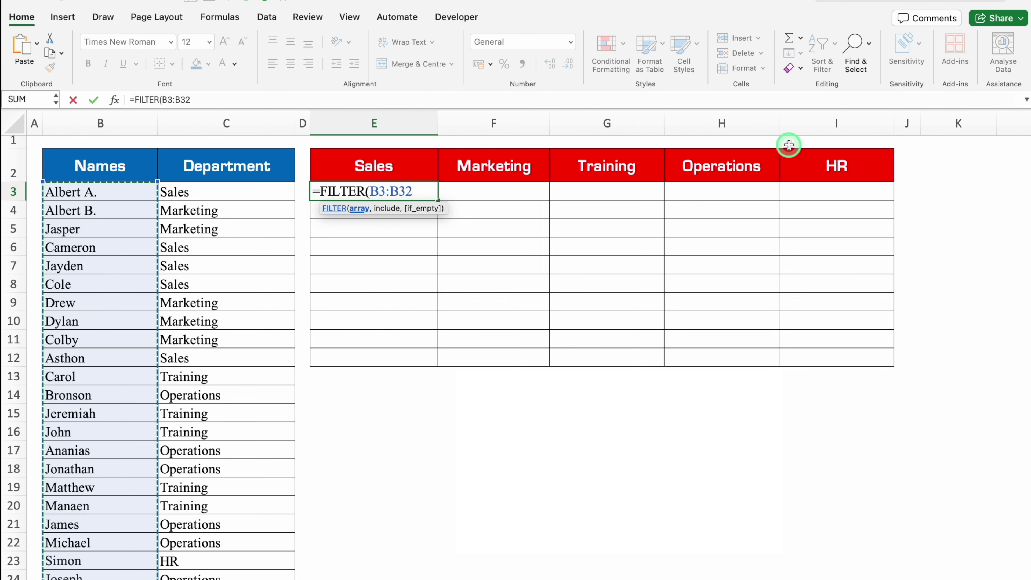
pyautogui.press('F4')
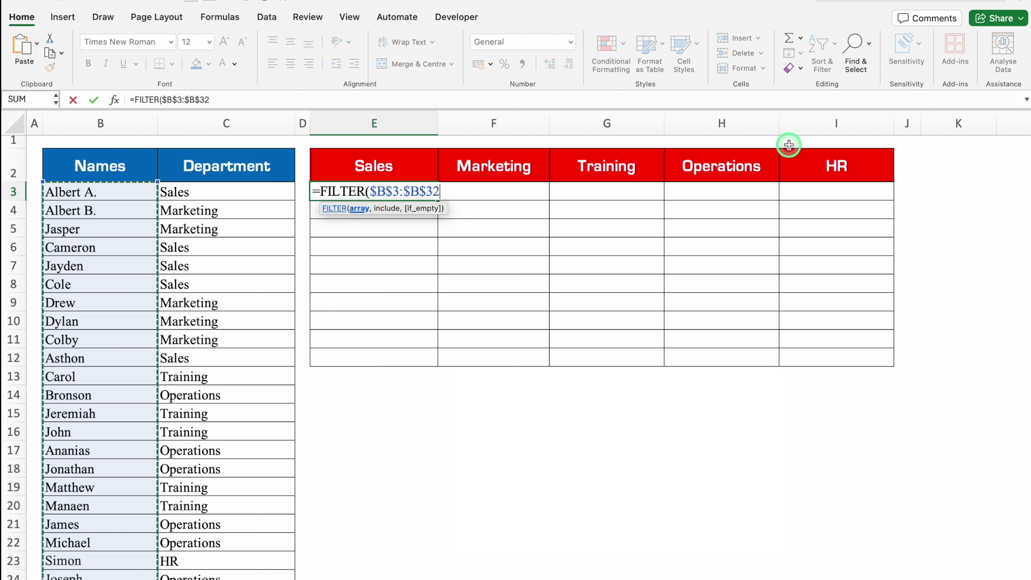
pyautogui.write(',')
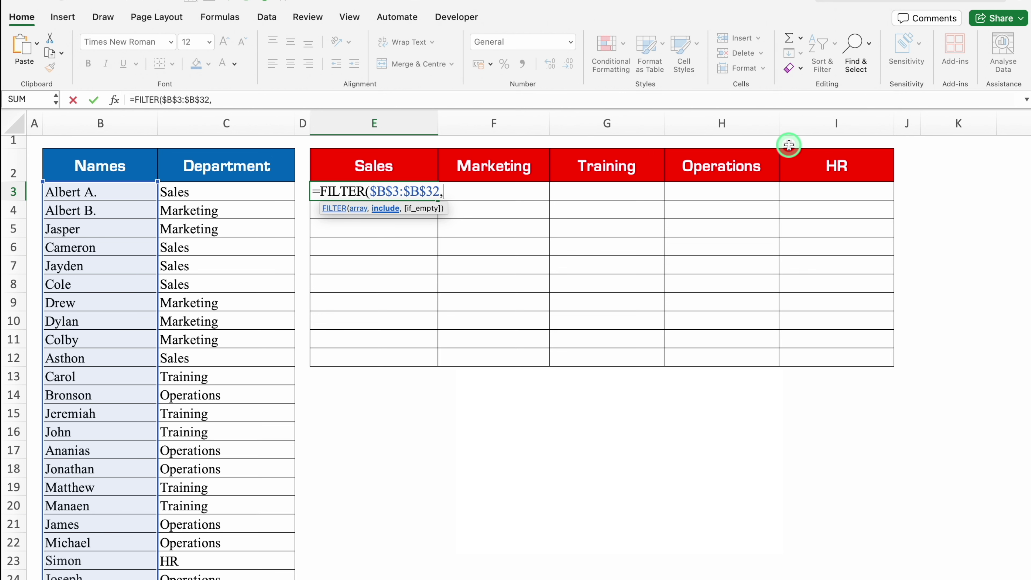
pyautogui.moveTo(249, 194); pyautogui.dragTo(264, 576)
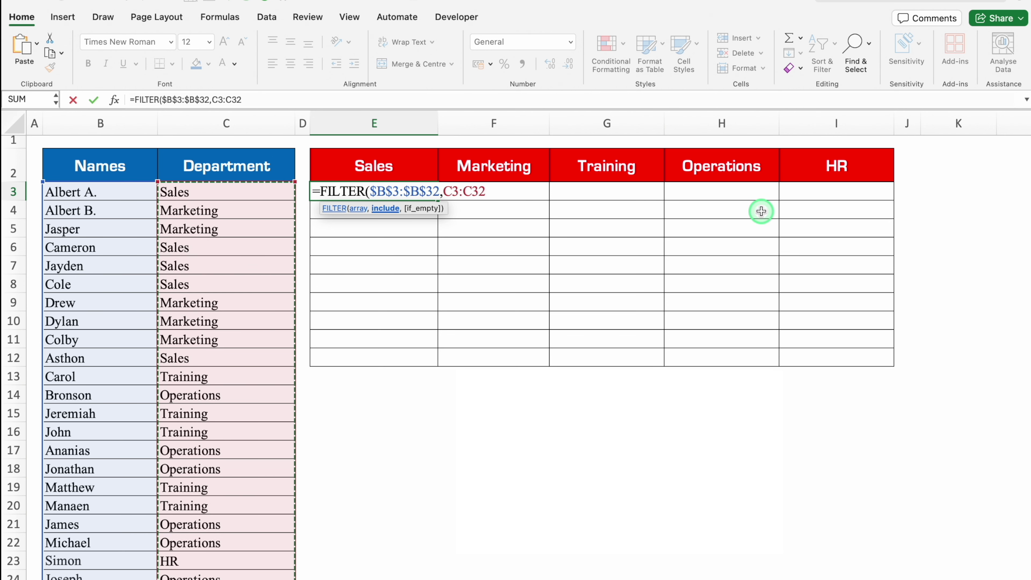
pyautogui.press('F4')
pyautogui.write('=')
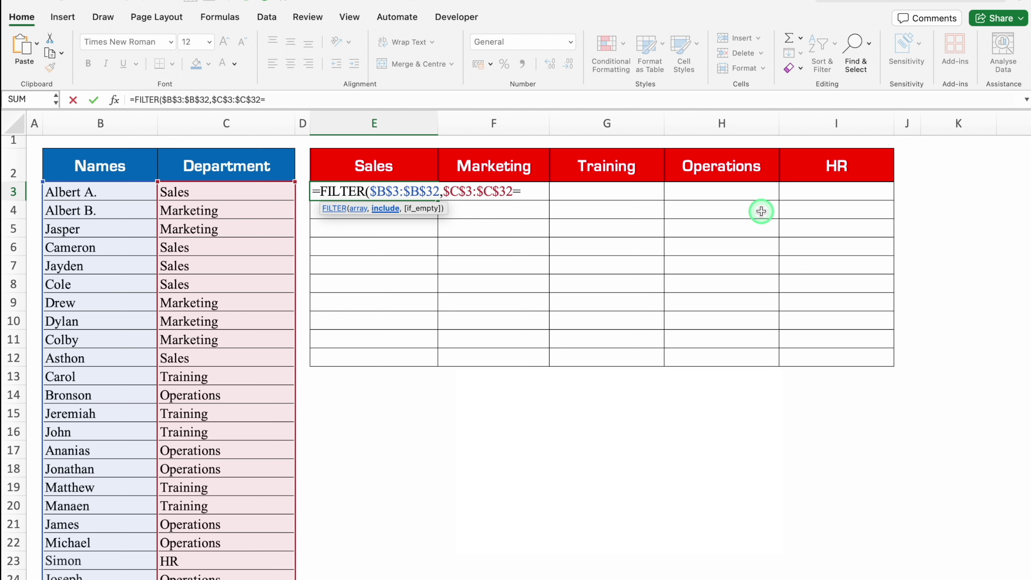
pyautogui.click(395, 165)
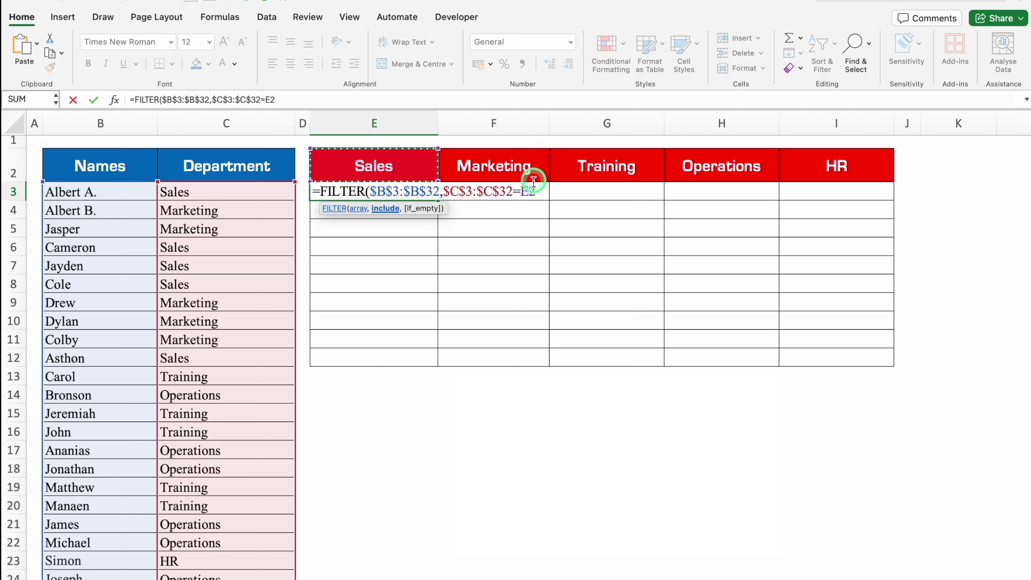
pyautogui.write(')')
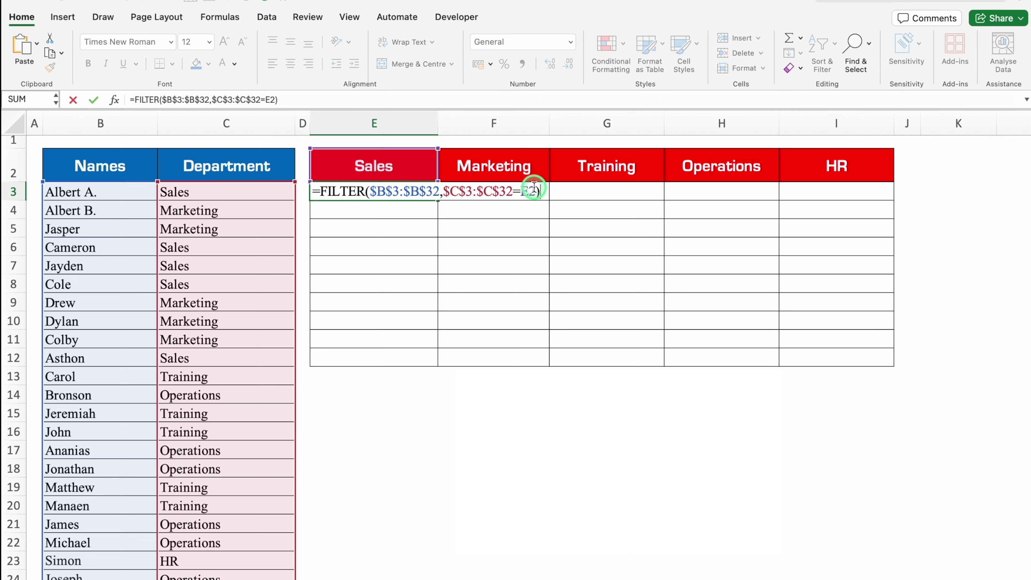
pyautogui.press('Return')
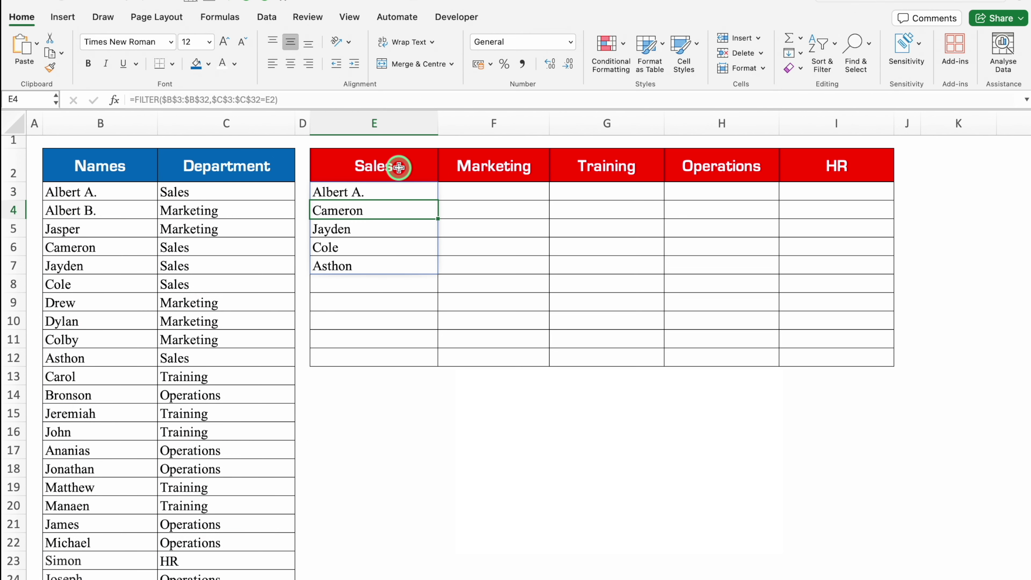
# Fill the FILTER formula from E3 across to I3 for the Marketing, Training, Operations and HR columns
pyautogui.click(417, 192)
pyautogui.moveTo(437, 200); pyautogui.dragTo(849, 210)
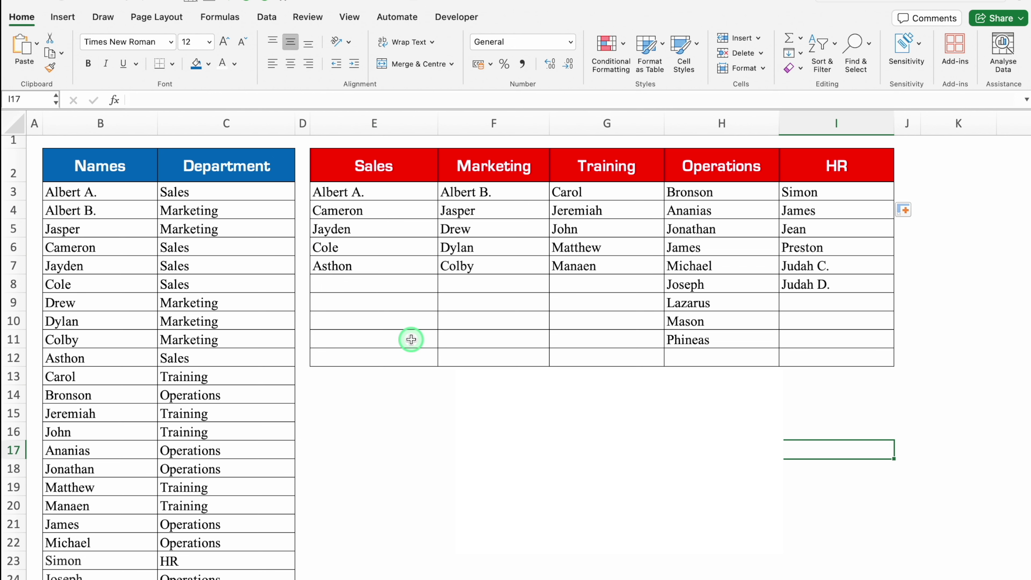